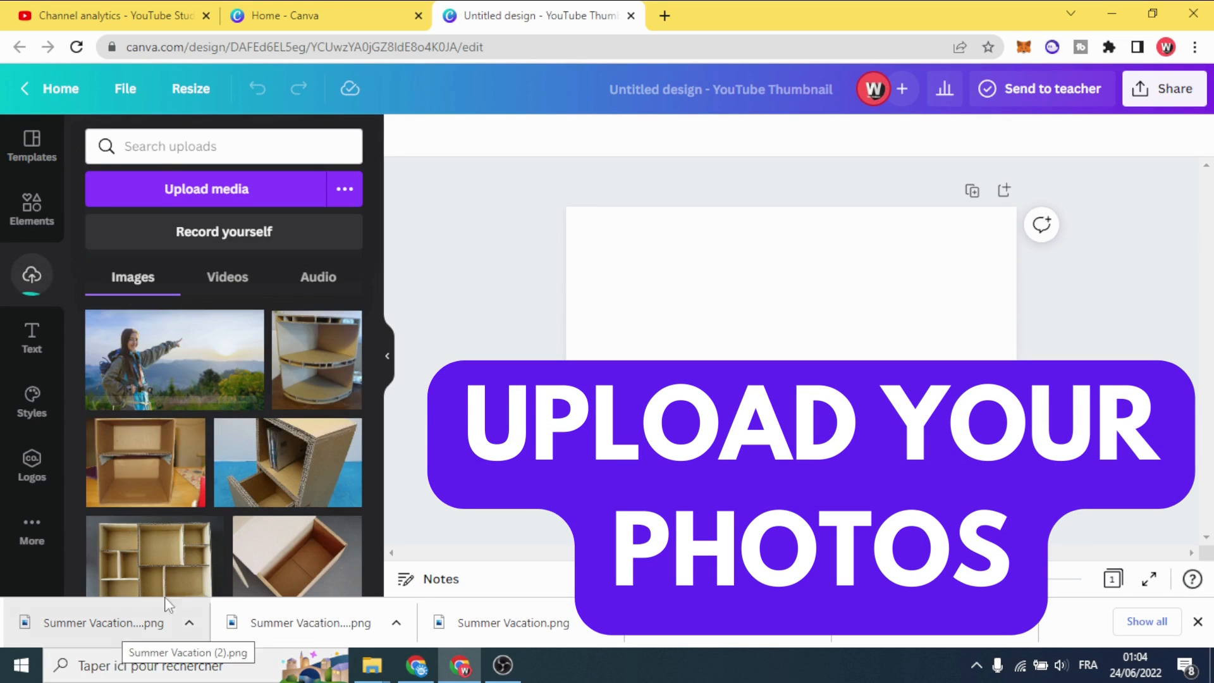
# Upload the downloaded images Summer Vacation (1).png and Summer Vacation.png to the media library.
pyautogui.moveTo(323, 629); pyautogui.dragTo(232, 442)
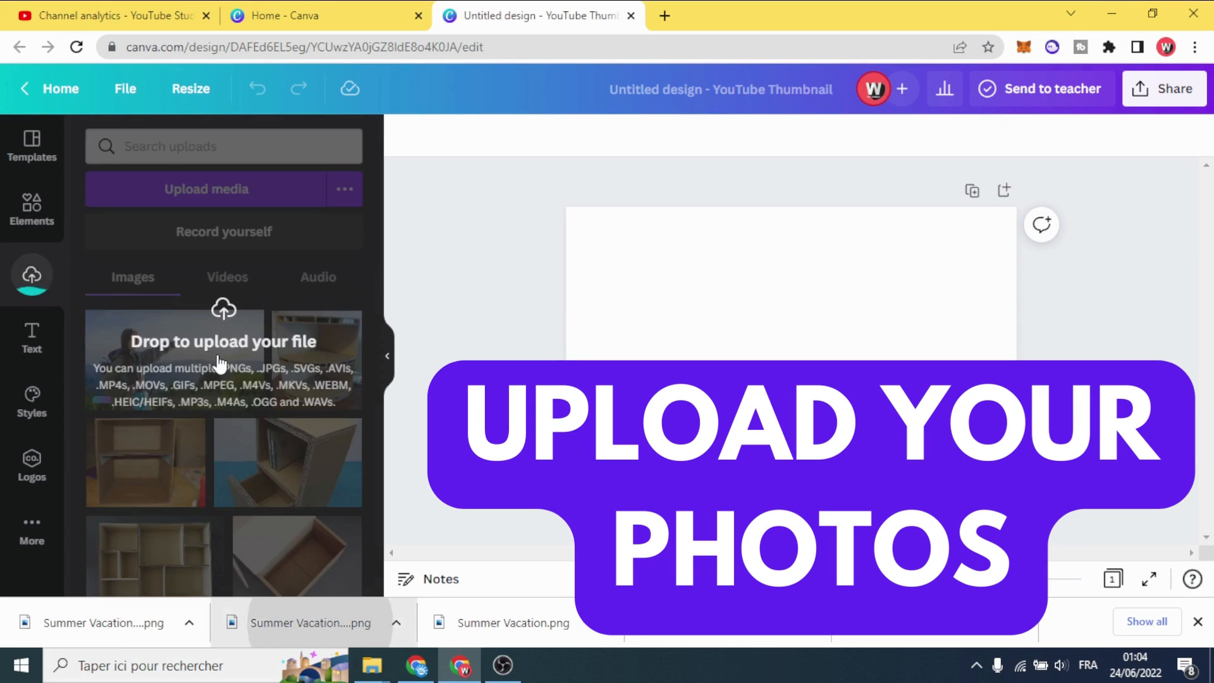
pyautogui.moveTo(218, 363); pyautogui.dragTo(220, 367)
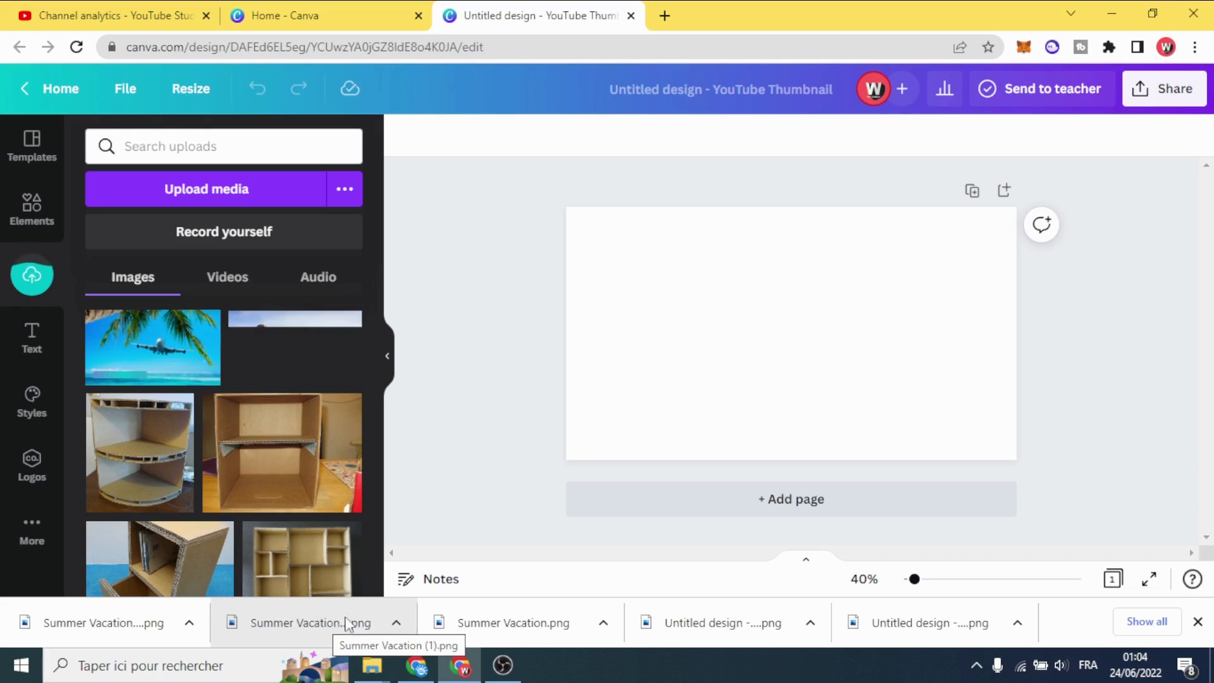
pyautogui.moveTo(518, 624); pyautogui.dragTo(268, 460)
pyautogui.moveTo(221, 343); pyautogui.dragTo(224, 347)
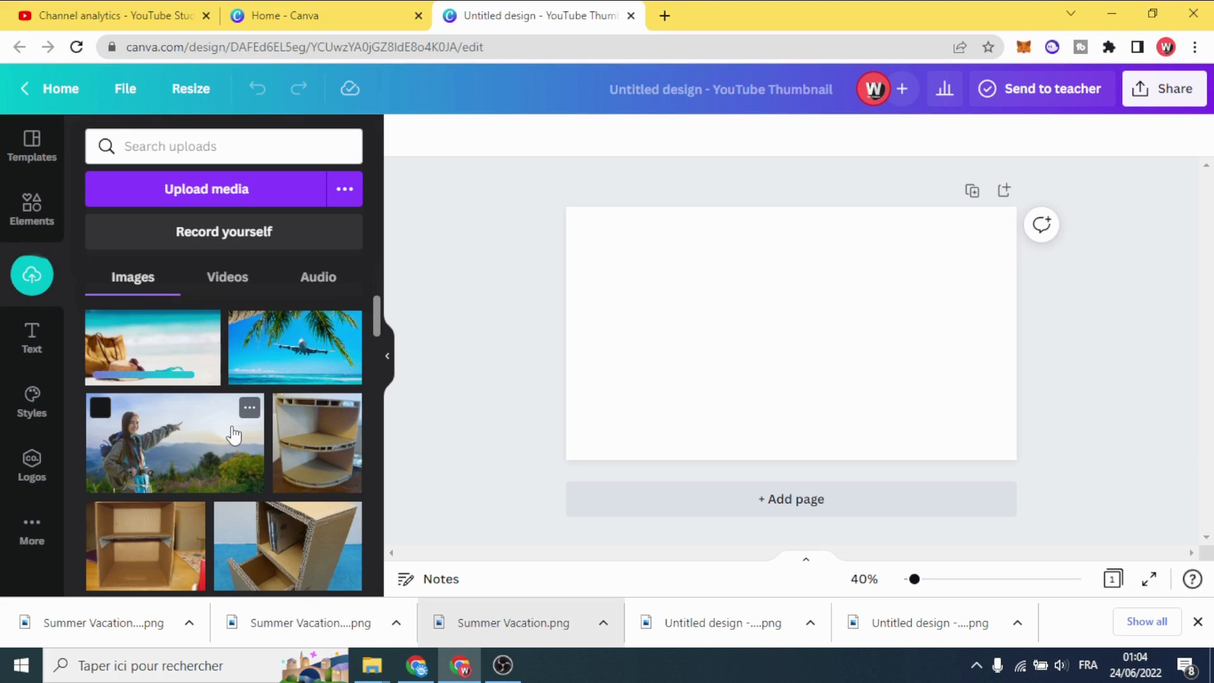
# Place the uploaded beach bag photo on the page and enlarge it to 1,280 × 720 so it fills the canvas.
pyautogui.click(127, 360)
pyautogui.moveTo(738, 326); pyautogui.dragTo(699, 287)
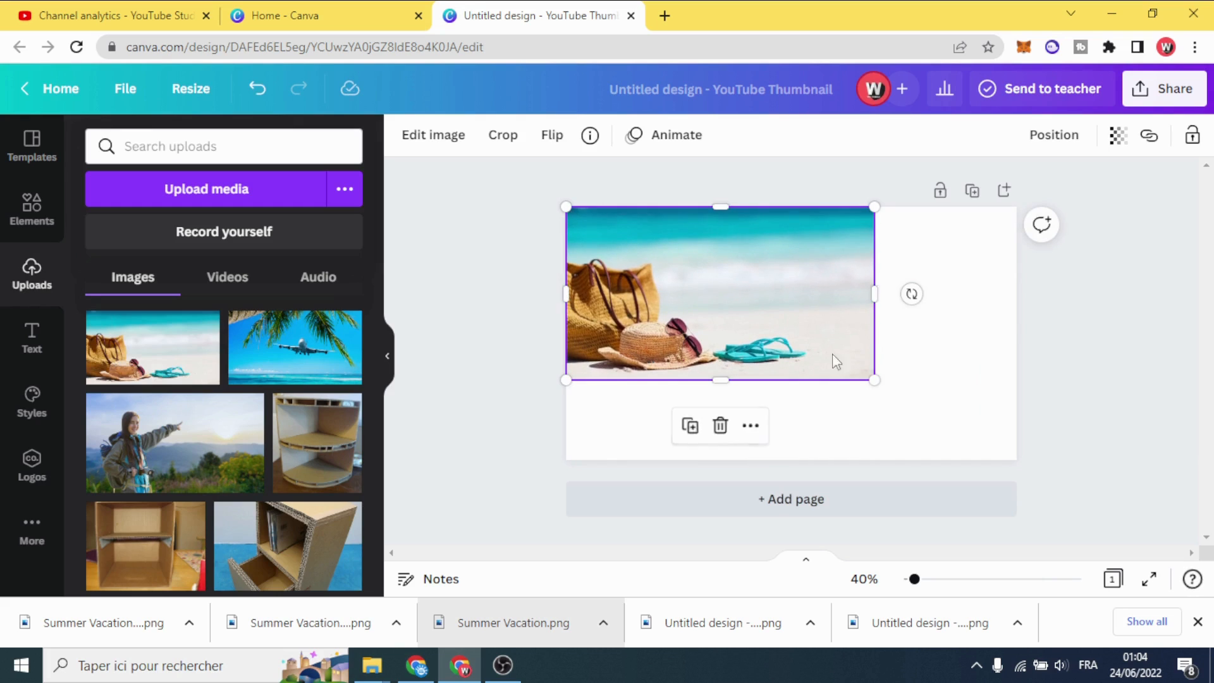
pyautogui.moveTo(867, 377); pyautogui.dragTo(1013, 444)
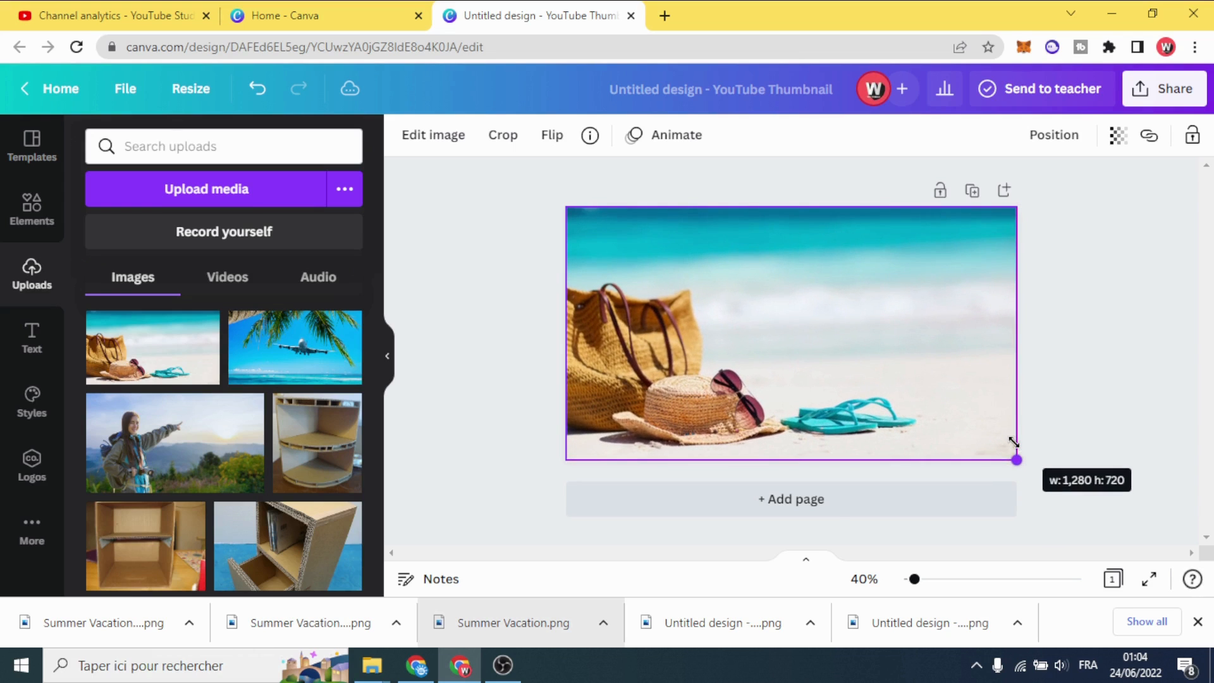
pyautogui.click(499, 322)
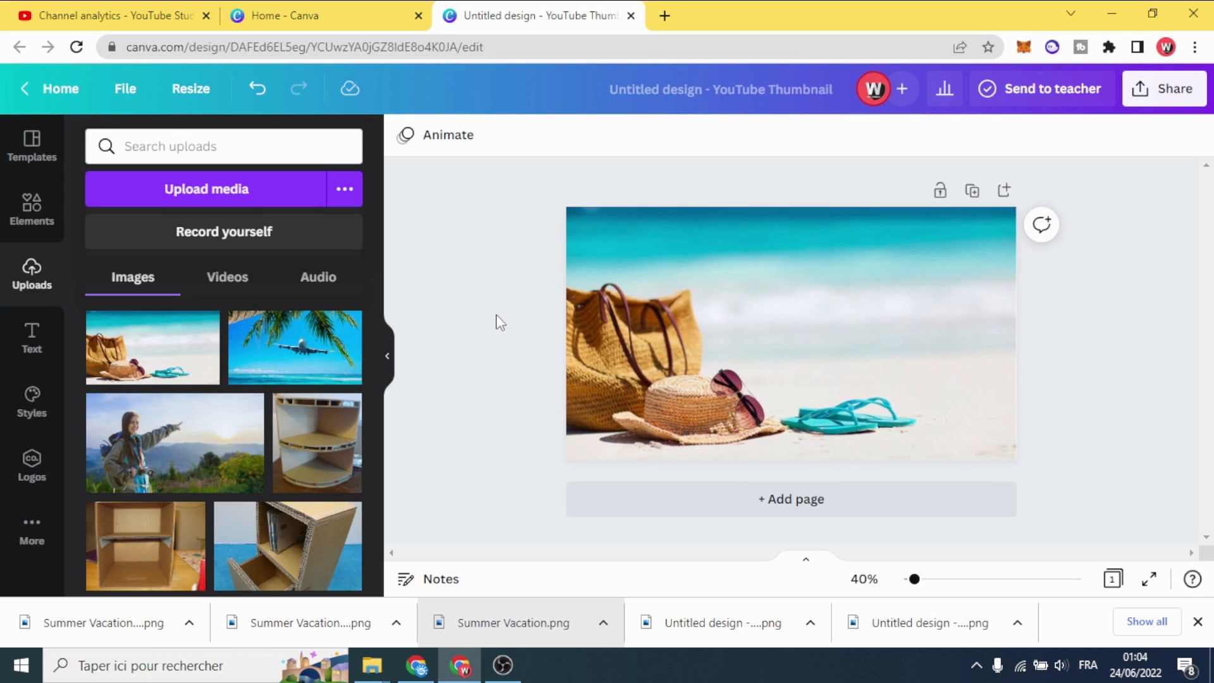
# Search the elements for "gradient" and limit the results to graphics.
pyautogui.click(21, 209)
pyautogui.click(190, 146)
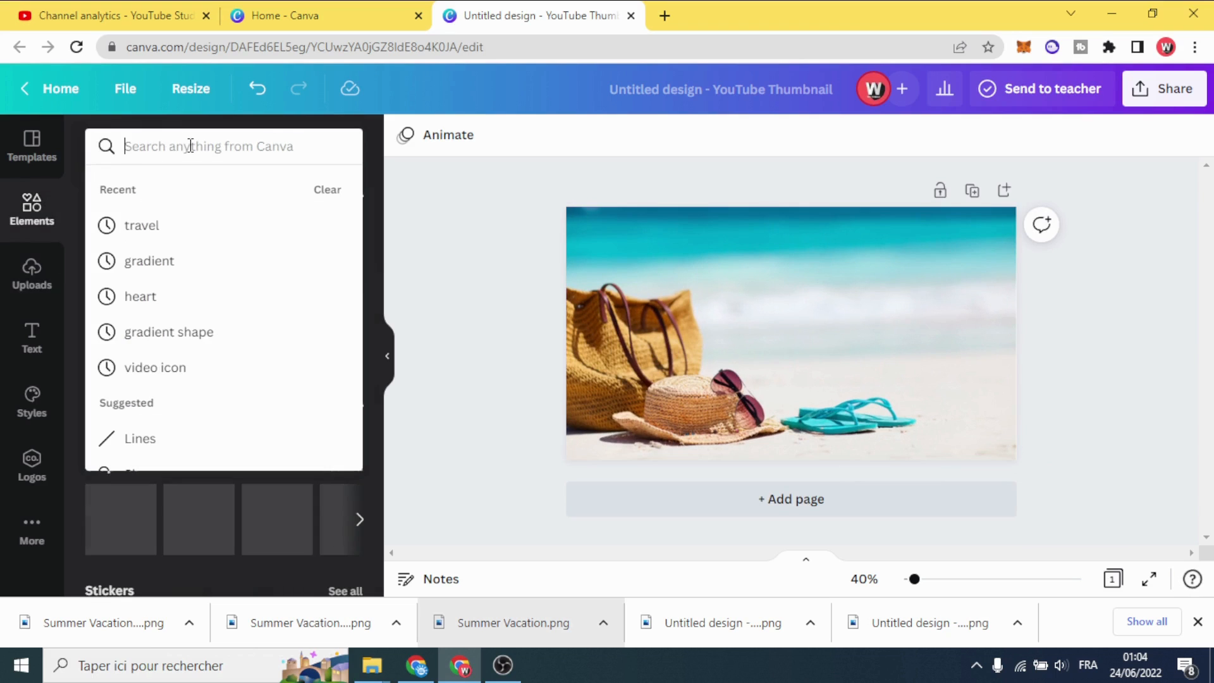
pyautogui.write('g')
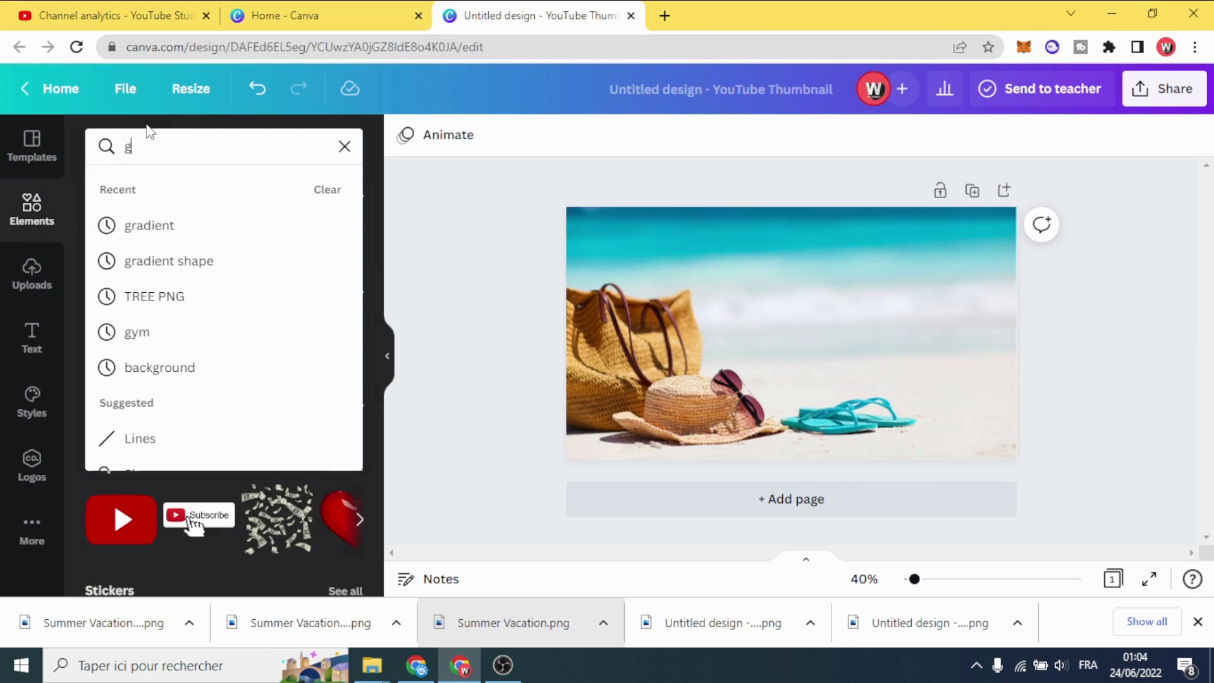
pyautogui.write('rad')
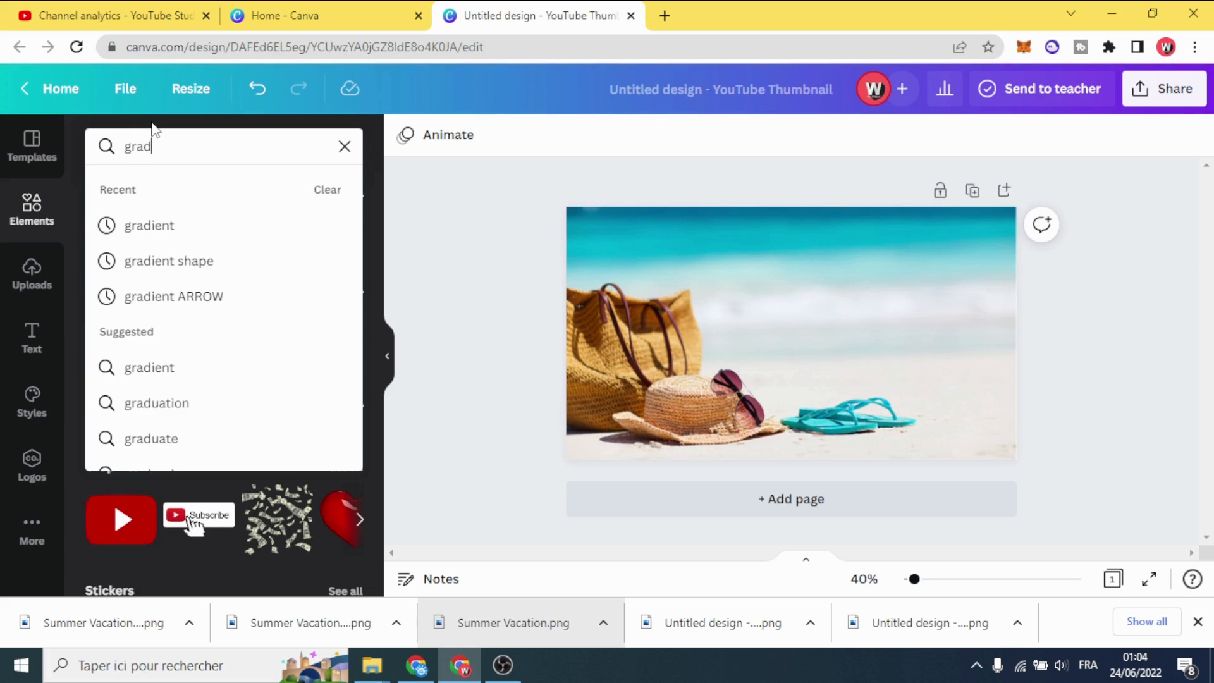
pyautogui.write('i')
pyautogui.click(208, 227)
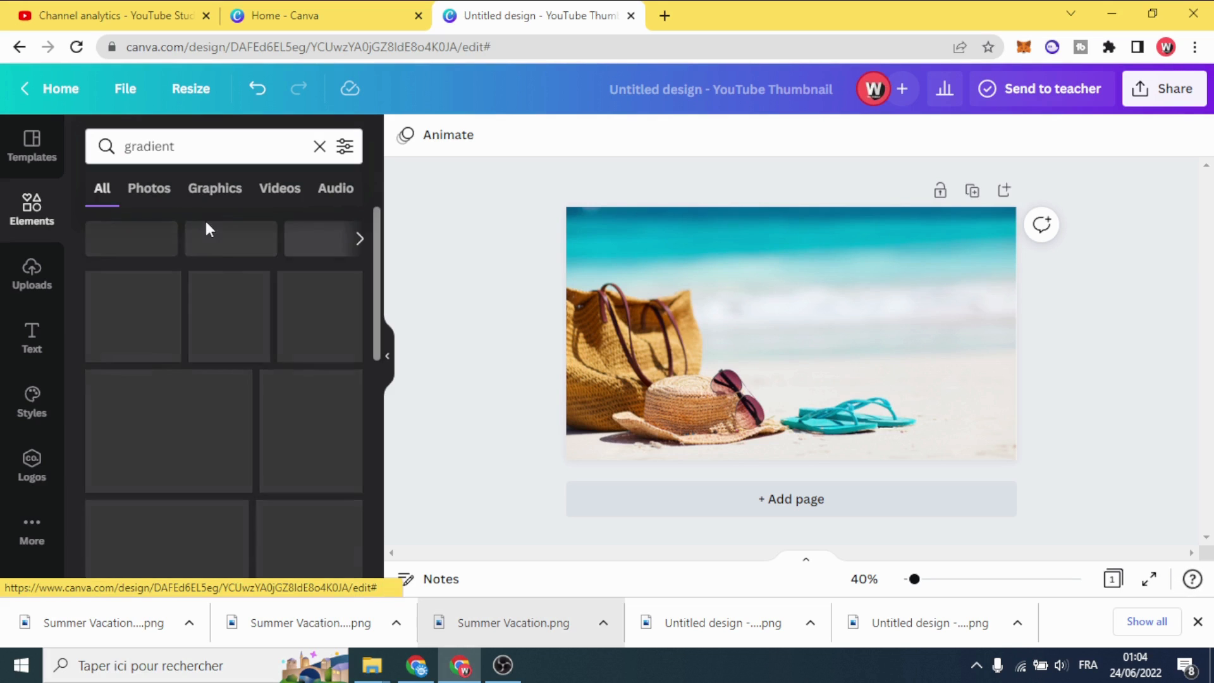
pyautogui.click(231, 193)
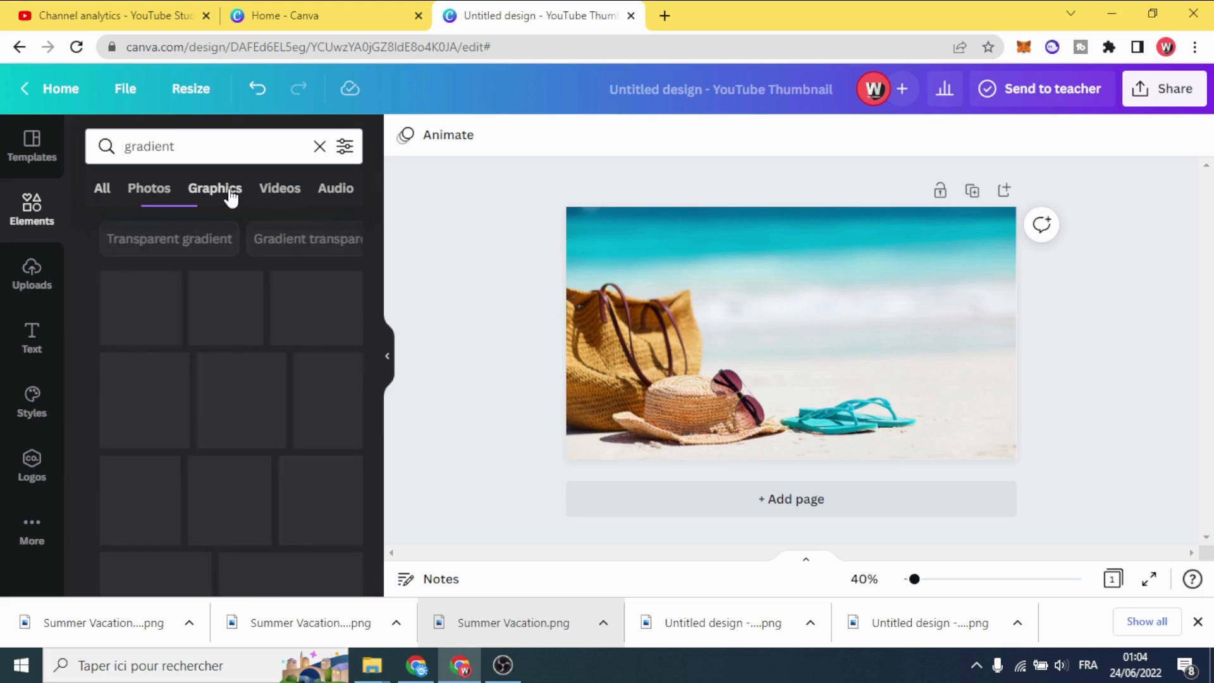
pyautogui.scroll(-2, 224, 288)
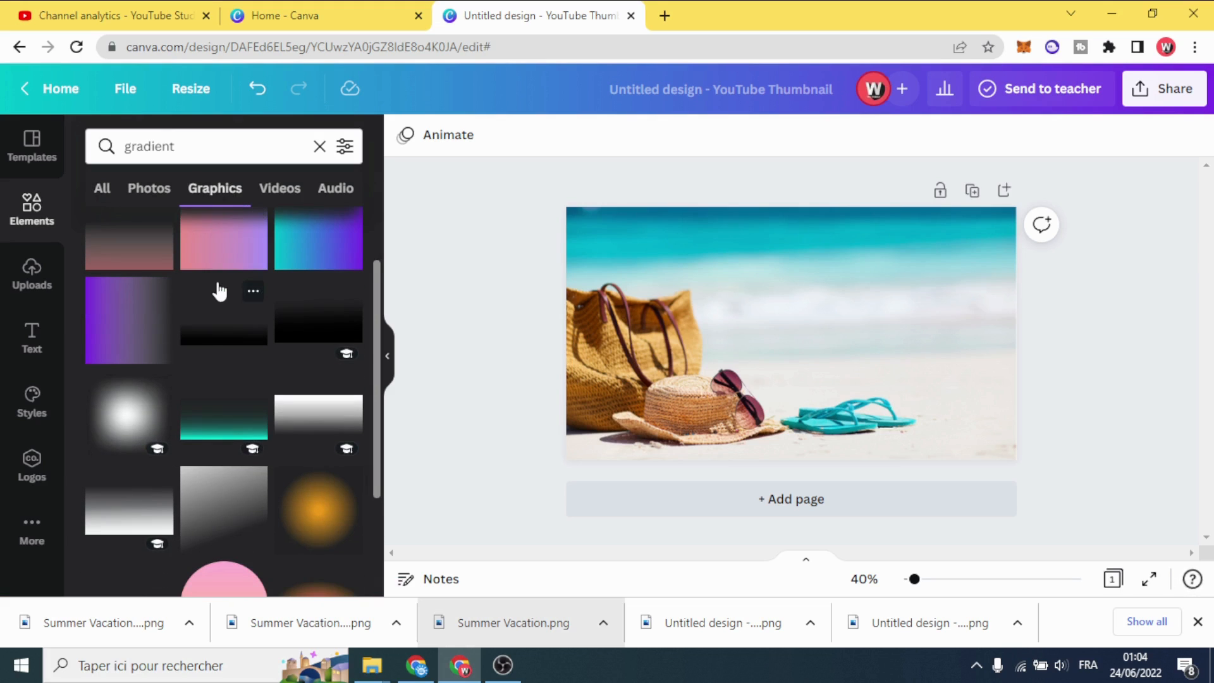
# Add the turquoise fading gradient upright along the page's right edge and scale it to the full page height.
pyautogui.moveTo(208, 430); pyautogui.dragTo(804, 288)
pyautogui.moveTo(861, 371); pyautogui.dragTo(997, 291)
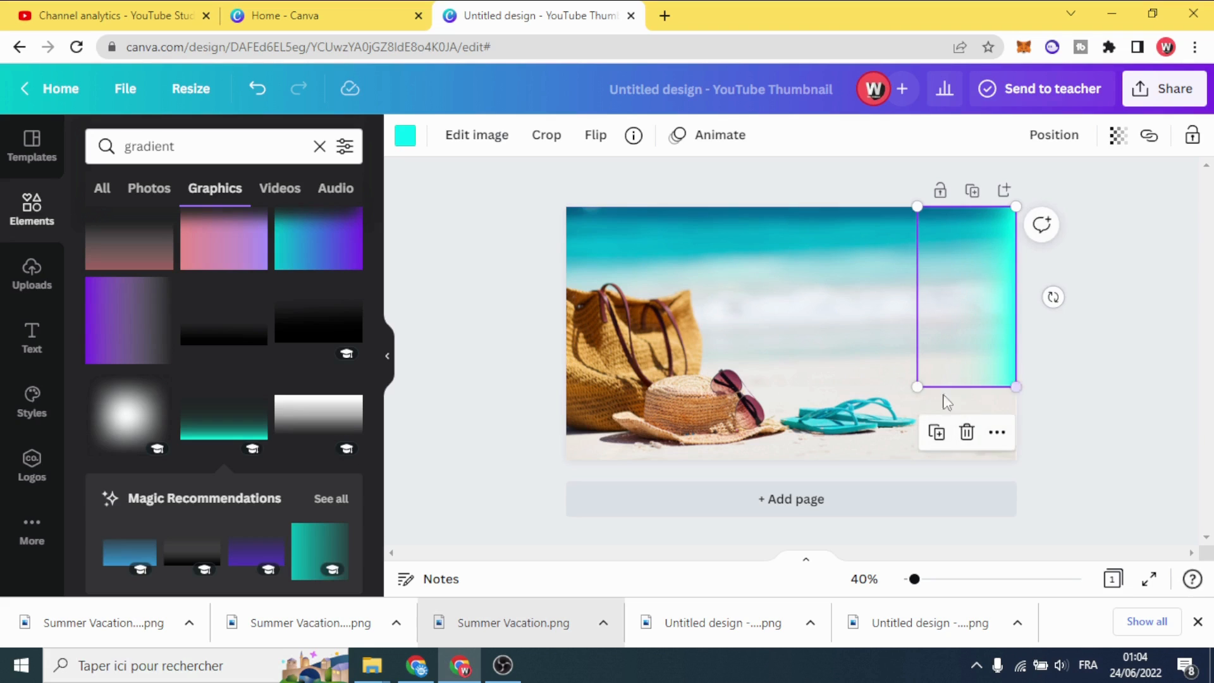
pyautogui.moveTo(917, 388); pyautogui.dragTo(860, 447)
# Recolour the gradient with a new colour sampled from the dark turquoise sea in the beach photo.
pyautogui.click(405, 134)
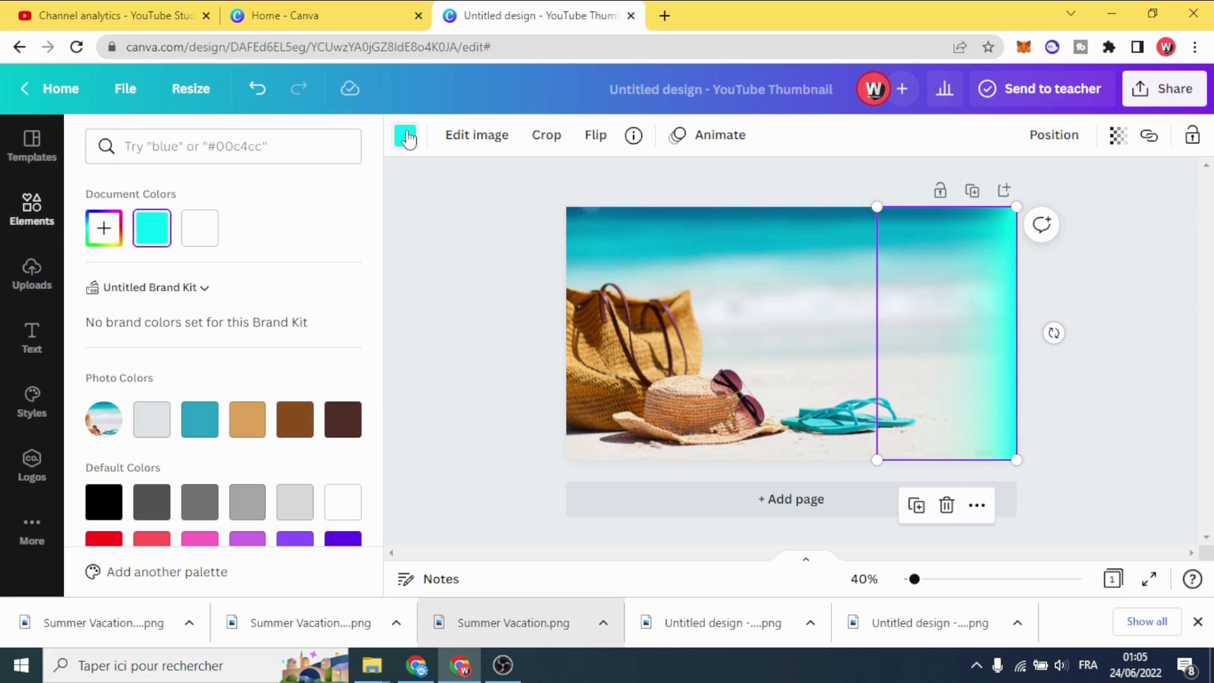
pyautogui.click(103, 227)
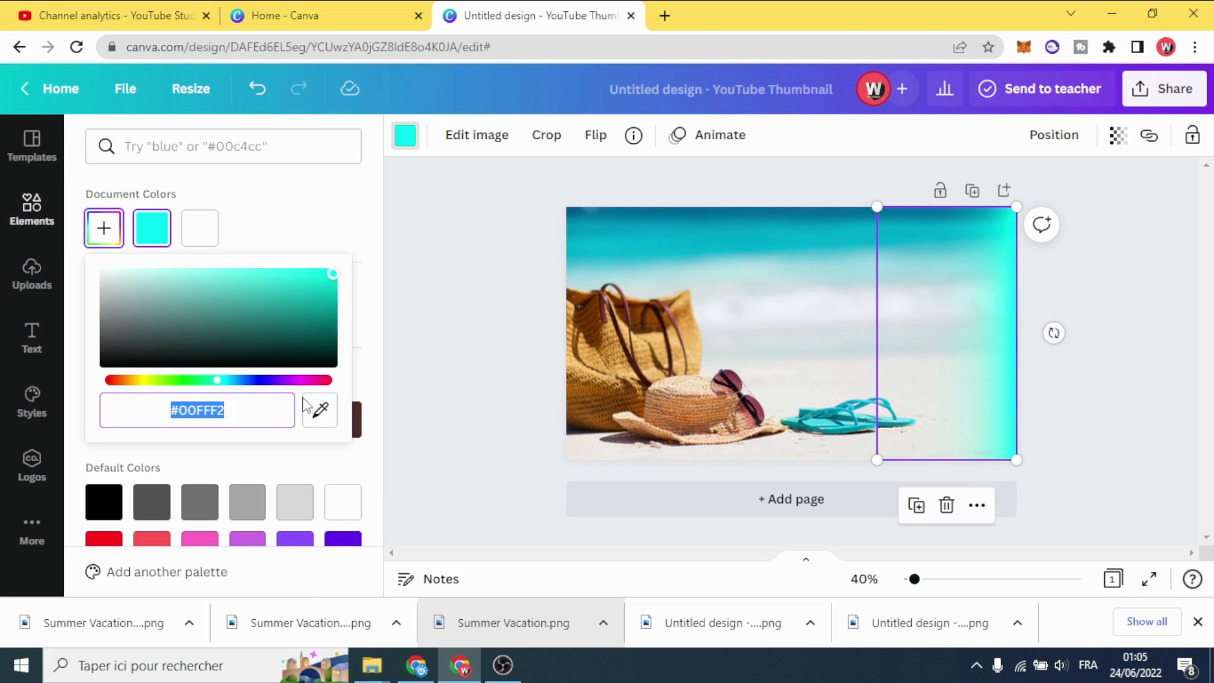
pyautogui.click(320, 411)
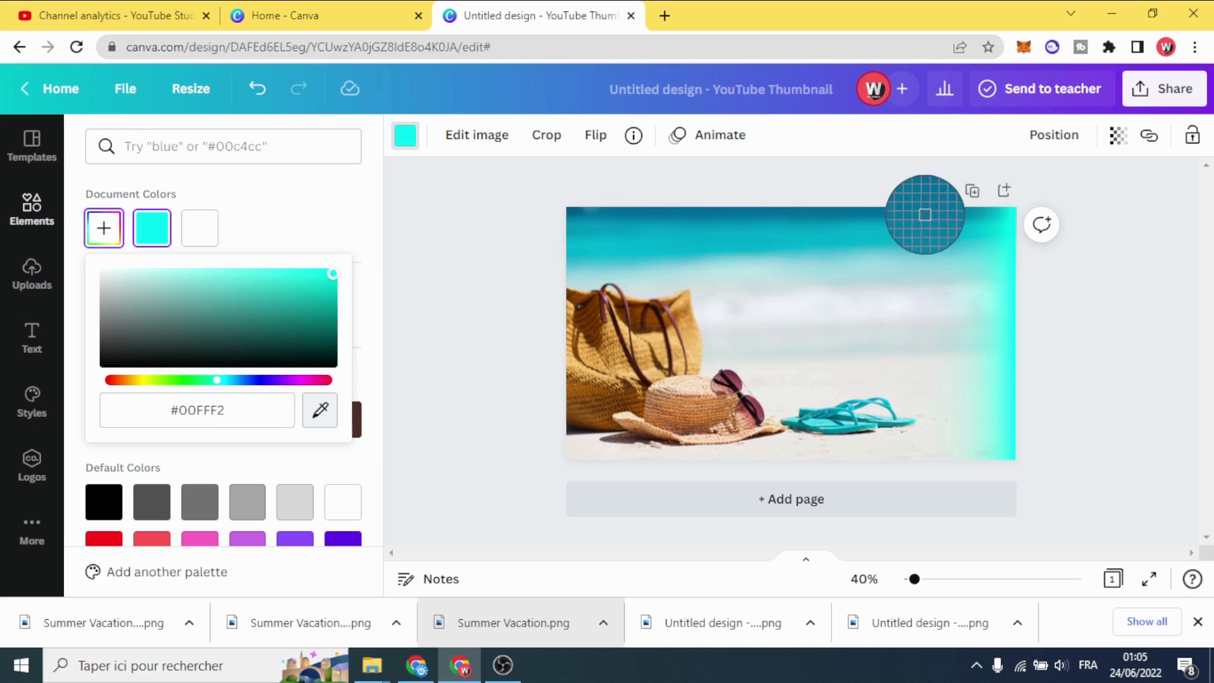
pyautogui.click(948, 221)
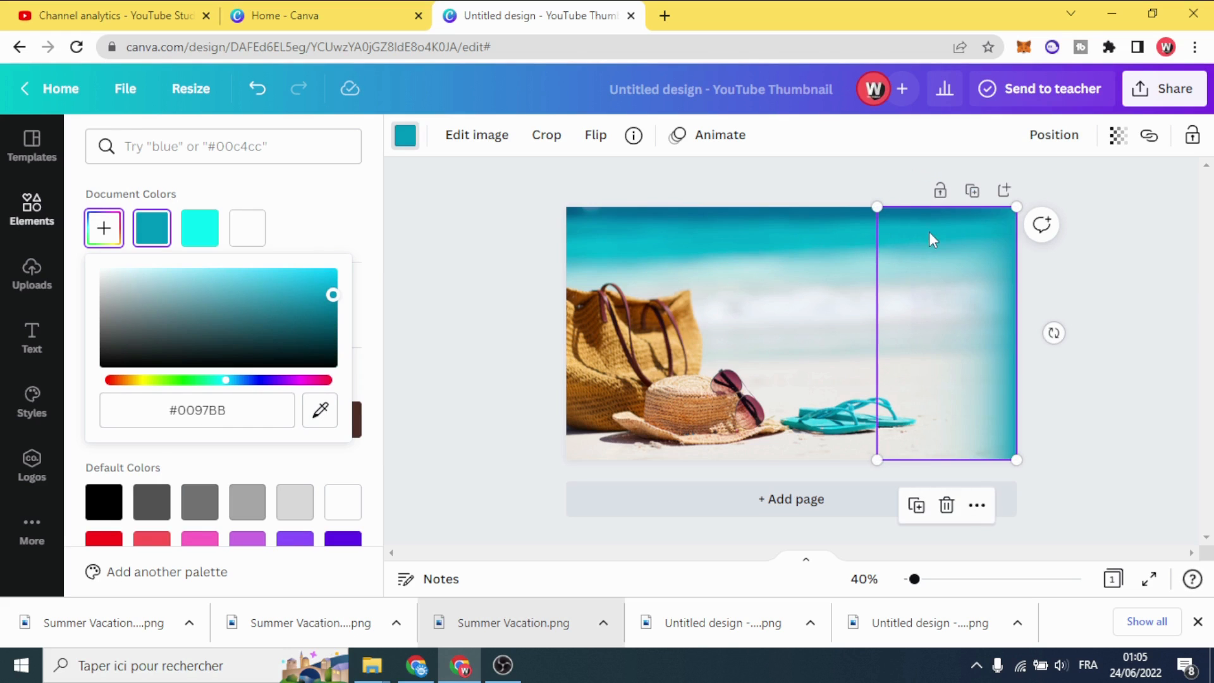
# Enlarge the gradient to cover roughly the right half of the page, and duplicate it slightly offset to strengthen the colour.
pyautogui.moveTo(847, 469); pyautogui.dragTo(588, 537)
pyautogui.moveTo(983, 348); pyautogui.dragTo(980, 298)
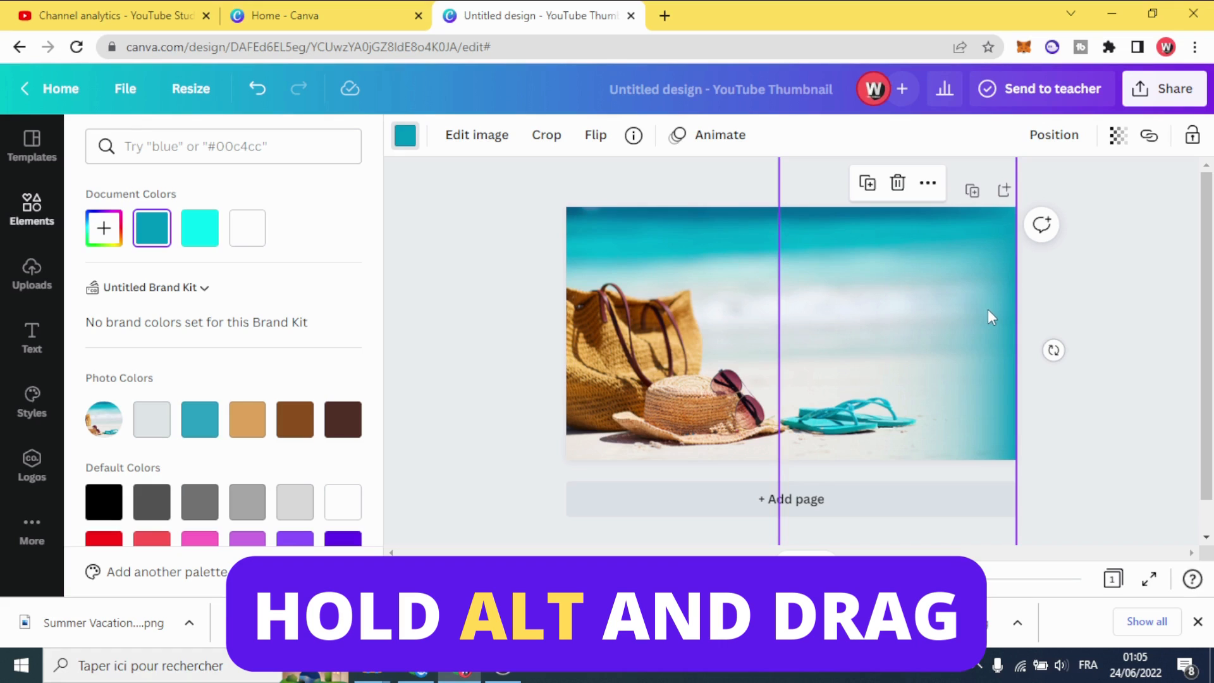
pyautogui.moveTo(988, 311)
pyautogui.mouseDown()
pyautogui.moveTo(962, 320)
pyautogui.moveTo(986, 317)
pyautogui.mouseUp()
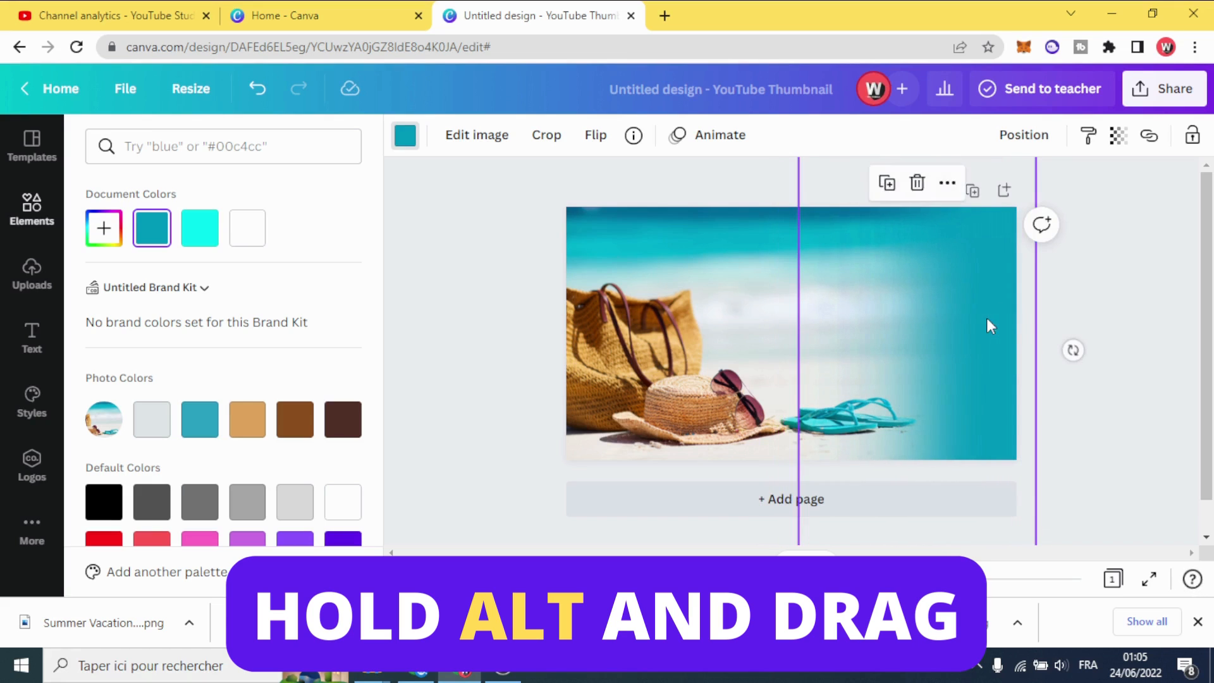
pyautogui.click(494, 274)
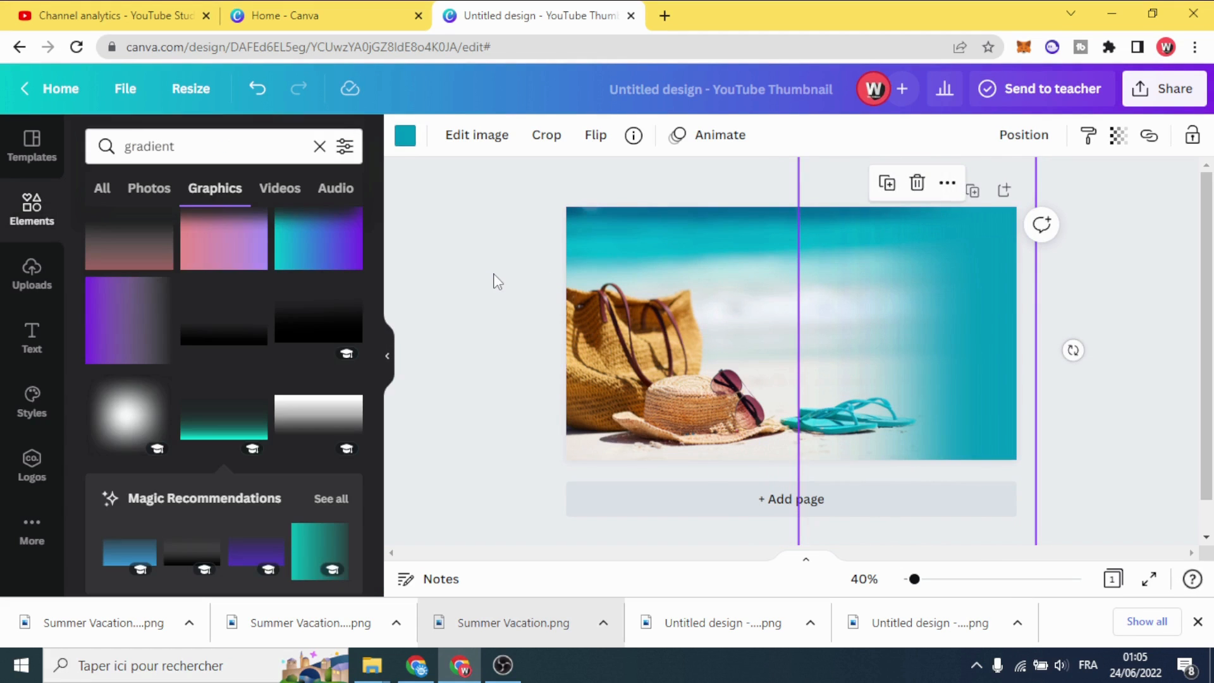
pyautogui.click(494, 275)
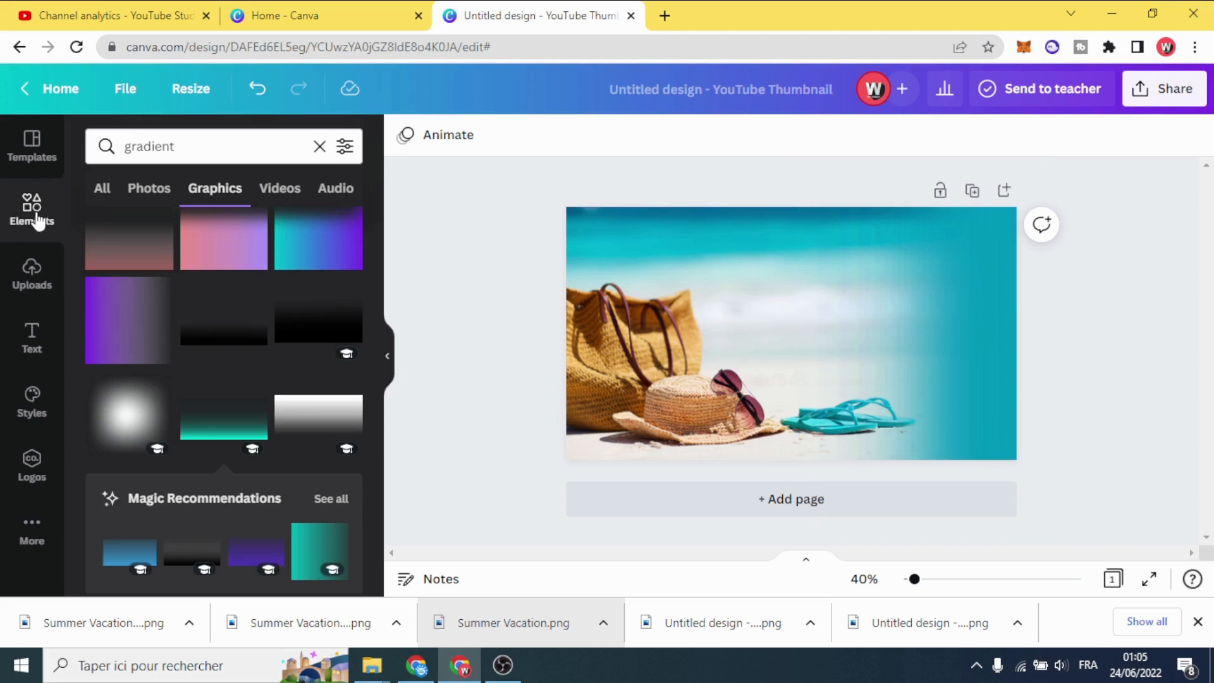
# Clear the gradient search and add two white-bordered landscape frames from the Frames collection to the page.
pyautogui.click(320, 146)
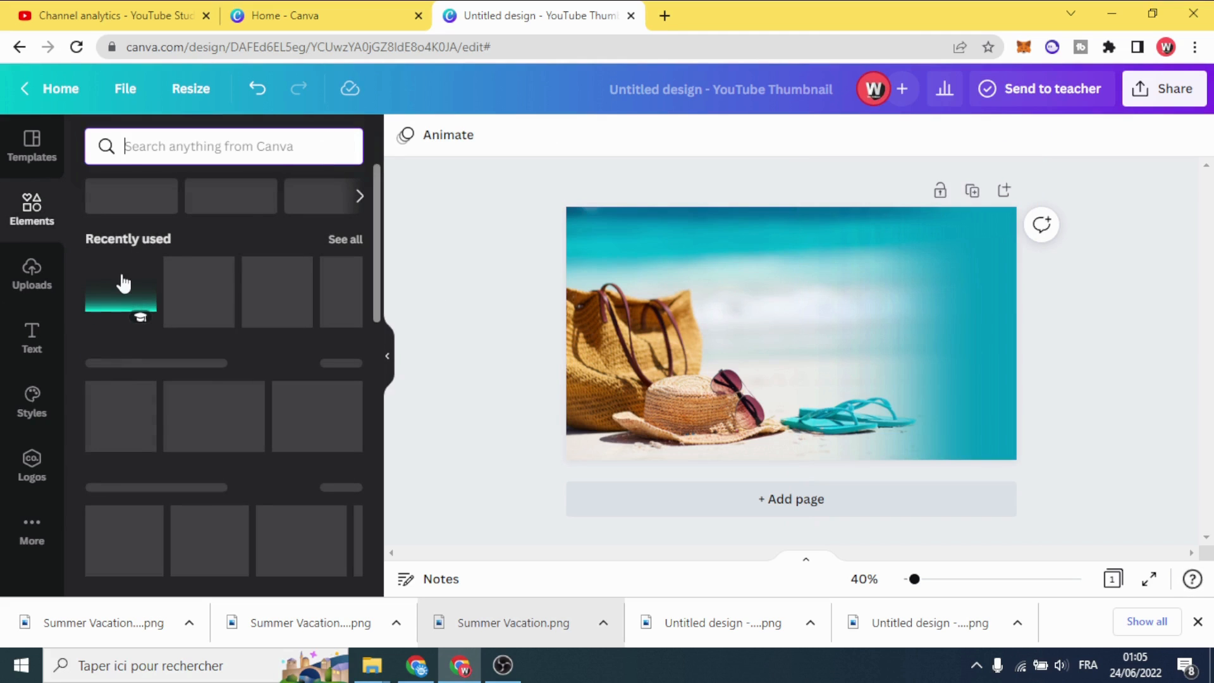
pyautogui.scroll(-10, 179, 299)
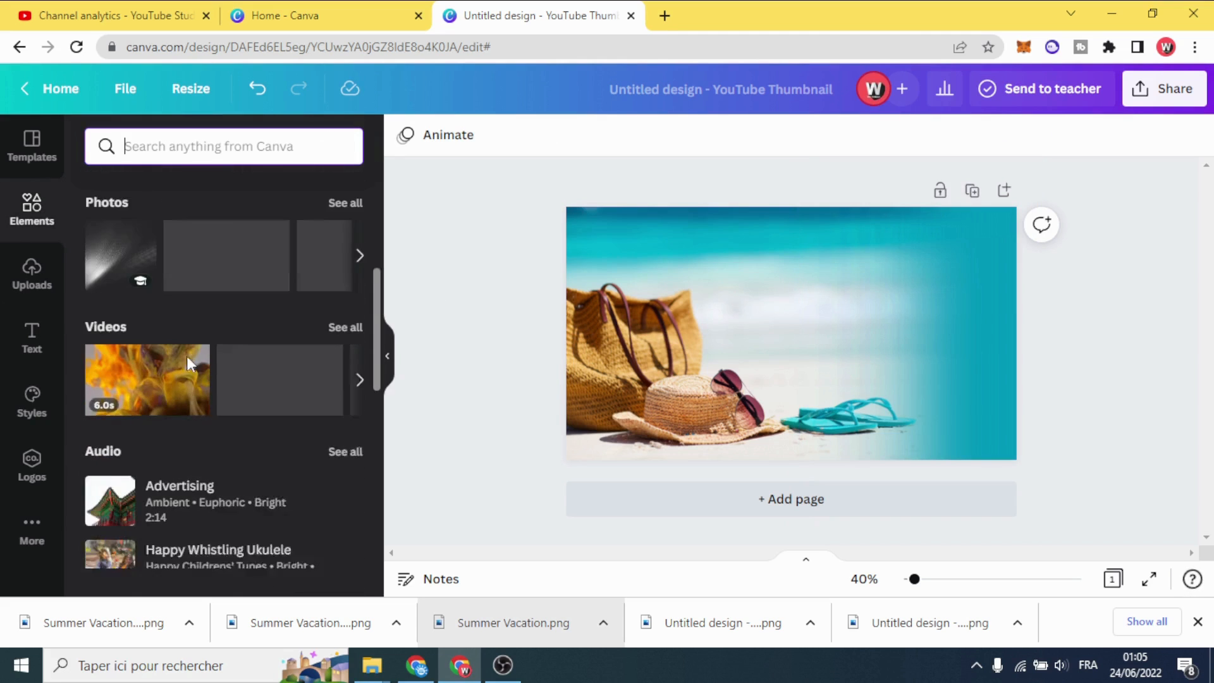
pyautogui.scroll(-10, 175, 350)
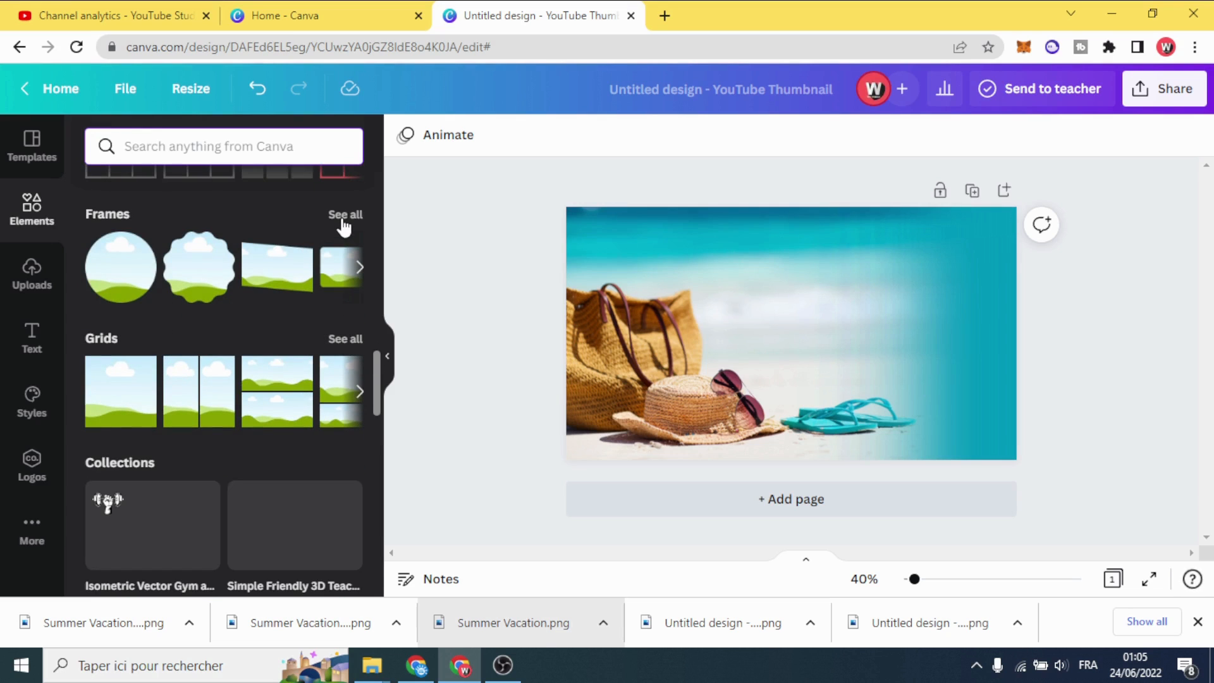
pyautogui.click(345, 216)
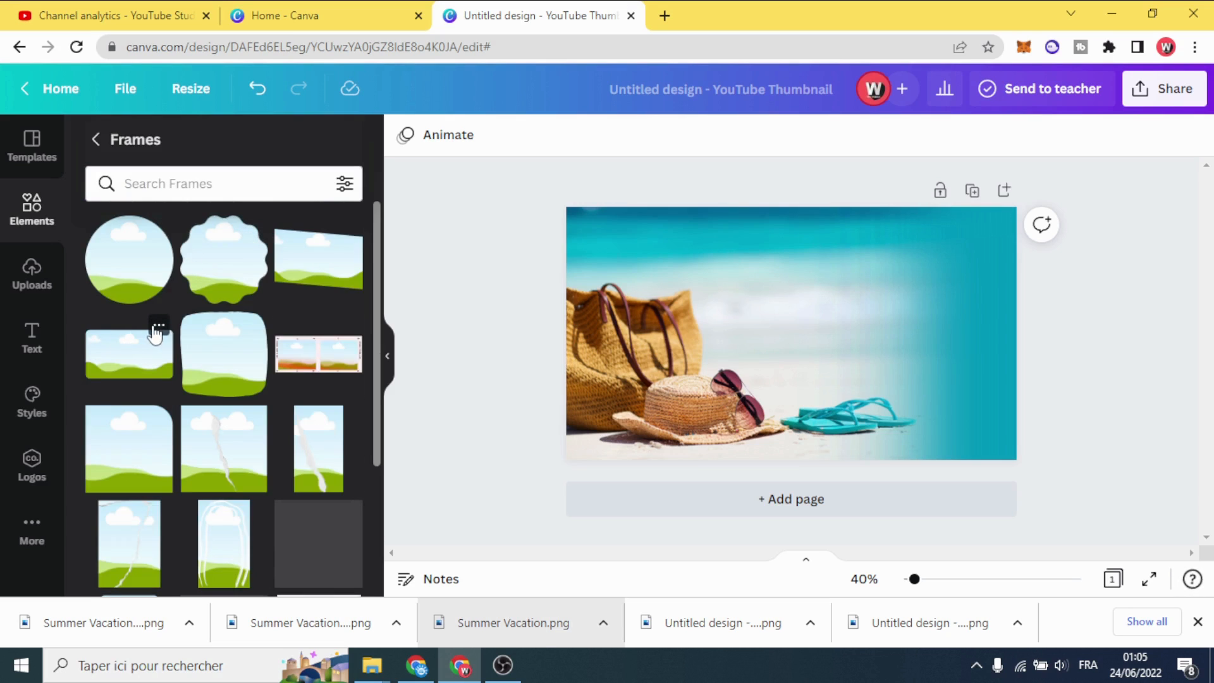
pyautogui.scroll(-5, 158, 346)
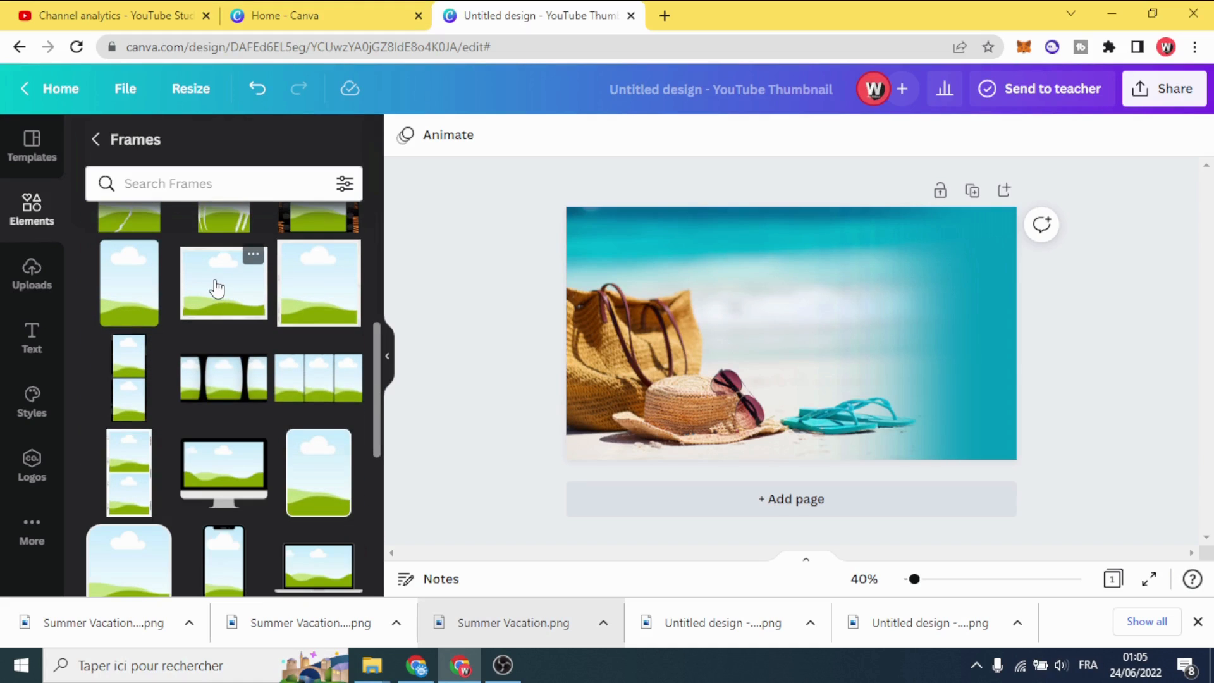
pyautogui.moveTo(213, 291); pyautogui.dragTo(613, 294)
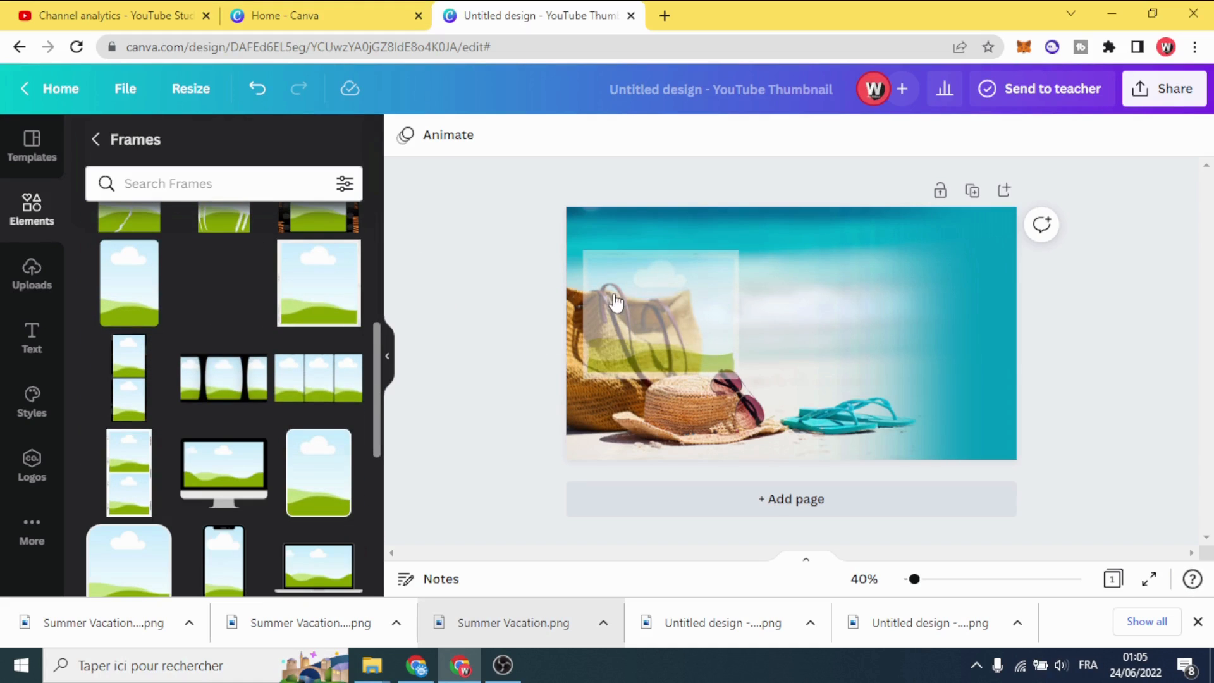
pyautogui.moveTo(214, 287); pyautogui.dragTo(796, 303)
# Shrink both photo frames to the same size and place the second one beside the first, near the page's centre.
pyautogui.click(665, 316)
pyautogui.moveTo(738, 378); pyautogui.dragTo(711, 357)
pyautogui.click(804, 353)
pyautogui.moveTo(917, 387); pyautogui.dragTo(894, 366)
pyautogui.moveTo(828, 335); pyautogui.dragTo(645, 363)
pyautogui.moveTo(716, 405); pyautogui.dragTo(715, 405)
pyautogui.moveTo(670, 361); pyautogui.dragTo(826, 360)
# Fill the left frame with the uploaded photo of the pointing hiker.
pyautogui.click(28, 275)
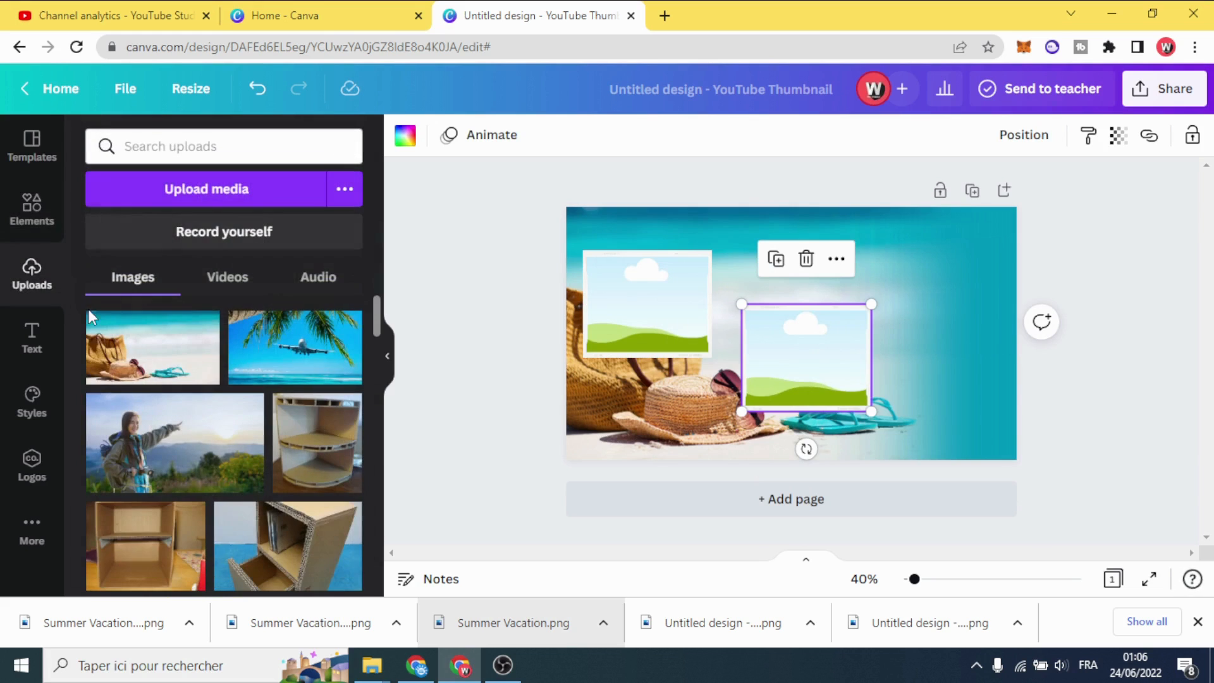
pyautogui.moveTo(121, 411); pyautogui.dragTo(662, 378)
pyautogui.doubleClick(634, 313)
pyautogui.click(506, 321)
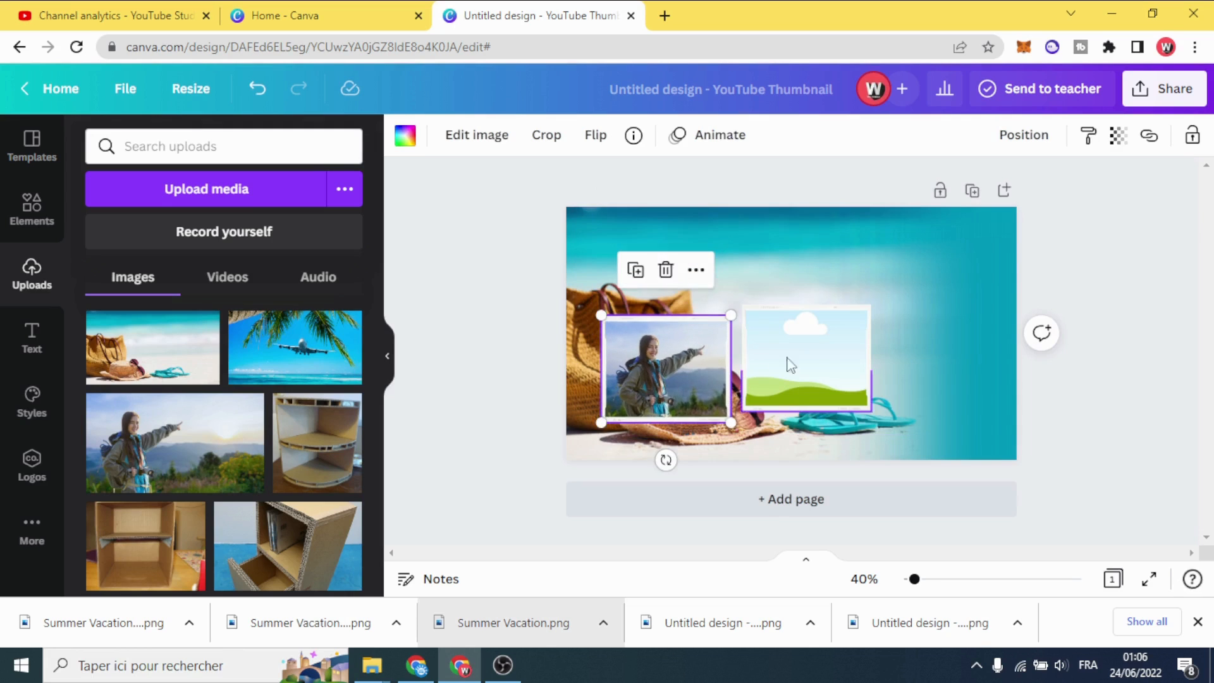
# Fill the empty frame with the airplane and palm photo, placing it over the beach bag with the hiker photo to its right.
pyautogui.click(823, 361)
pyautogui.moveTo(325, 351); pyautogui.dragTo(639, 276)
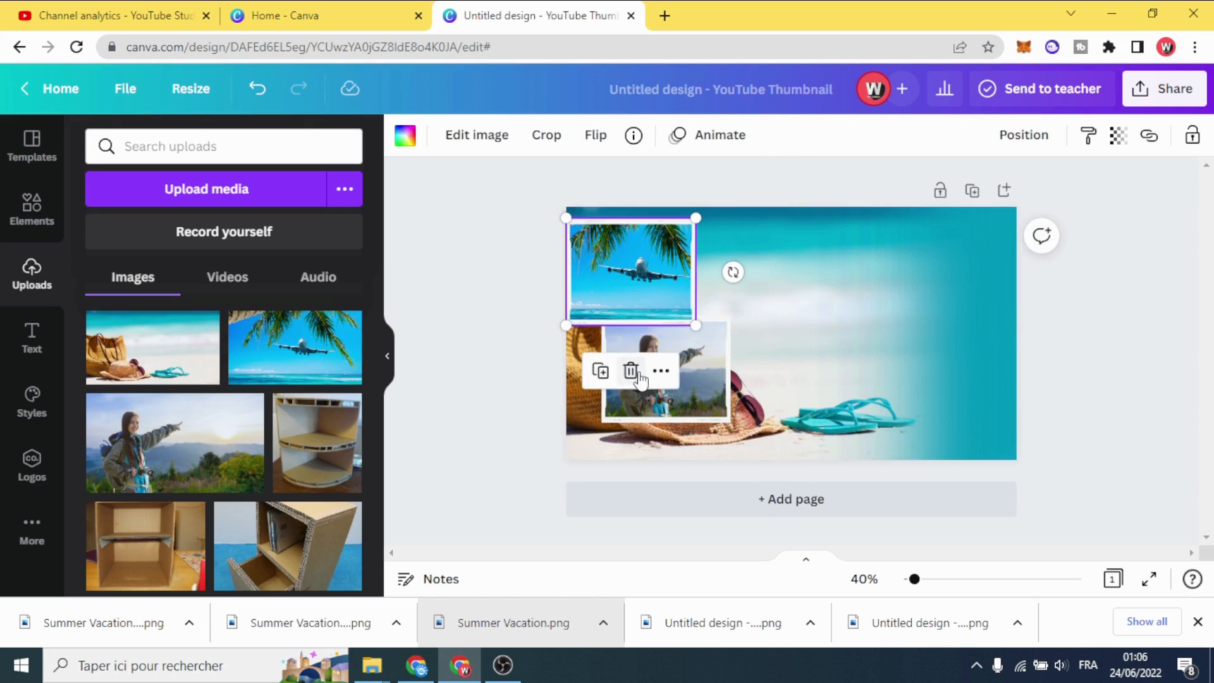
pyautogui.moveTo(695, 378); pyautogui.dragTo(855, 356)
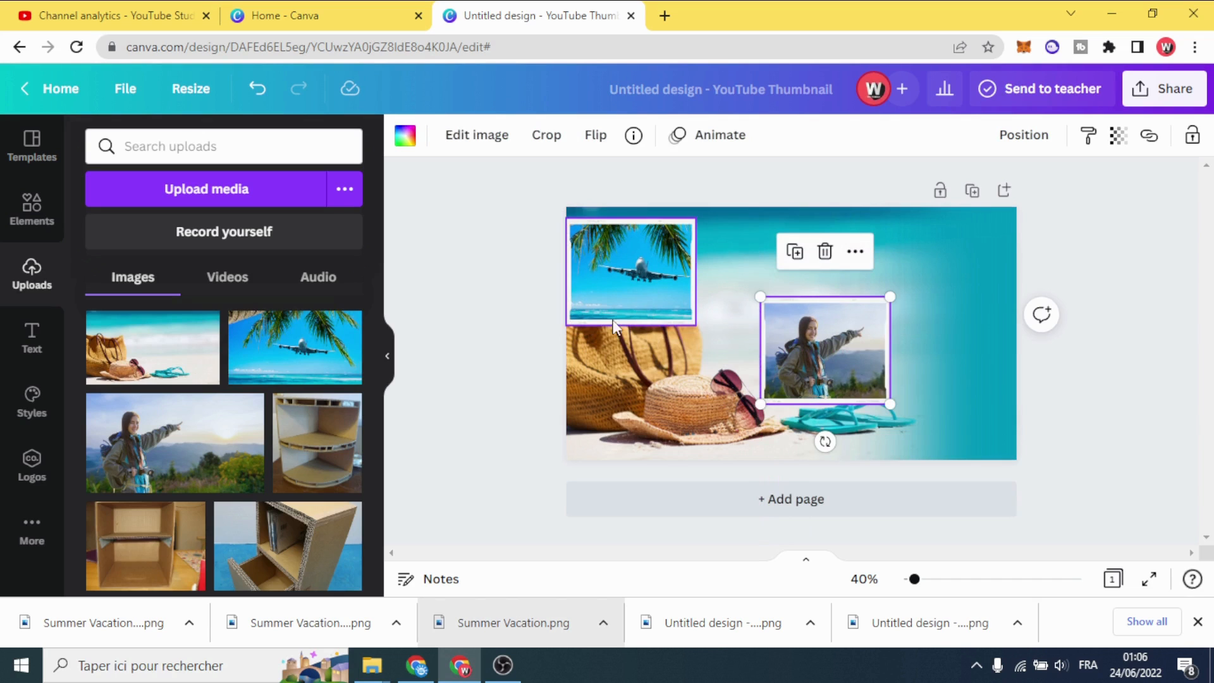
pyautogui.moveTo(566, 302); pyautogui.dragTo(615, 328)
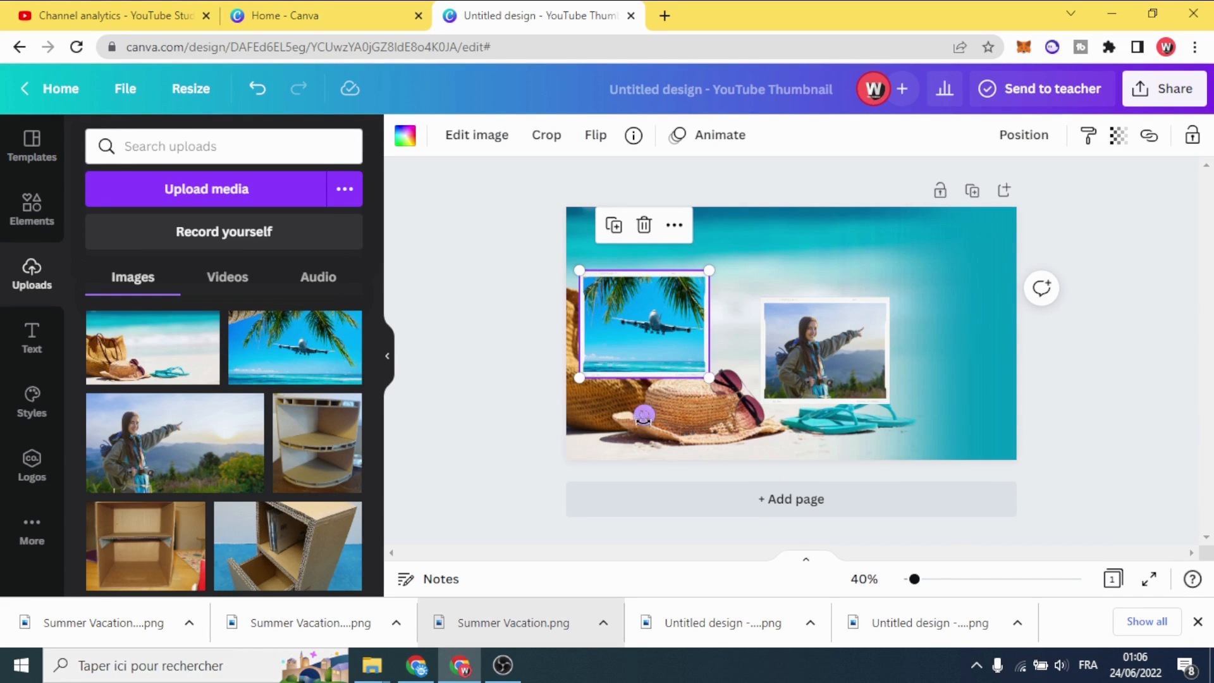
# Tilt the framed airplane photo counterclockwise, enlarge it to about 367 × 305 and position it over the beach bag.
pyautogui.moveTo(645, 415); pyautogui.dragTo(678, 416)
pyautogui.moveTo(722, 351); pyautogui.dragTo(711, 347)
pyautogui.moveTo(633, 307); pyautogui.dragTo(639, 317)
pyautogui.moveTo(711, 352); pyautogui.dragTo(724, 358)
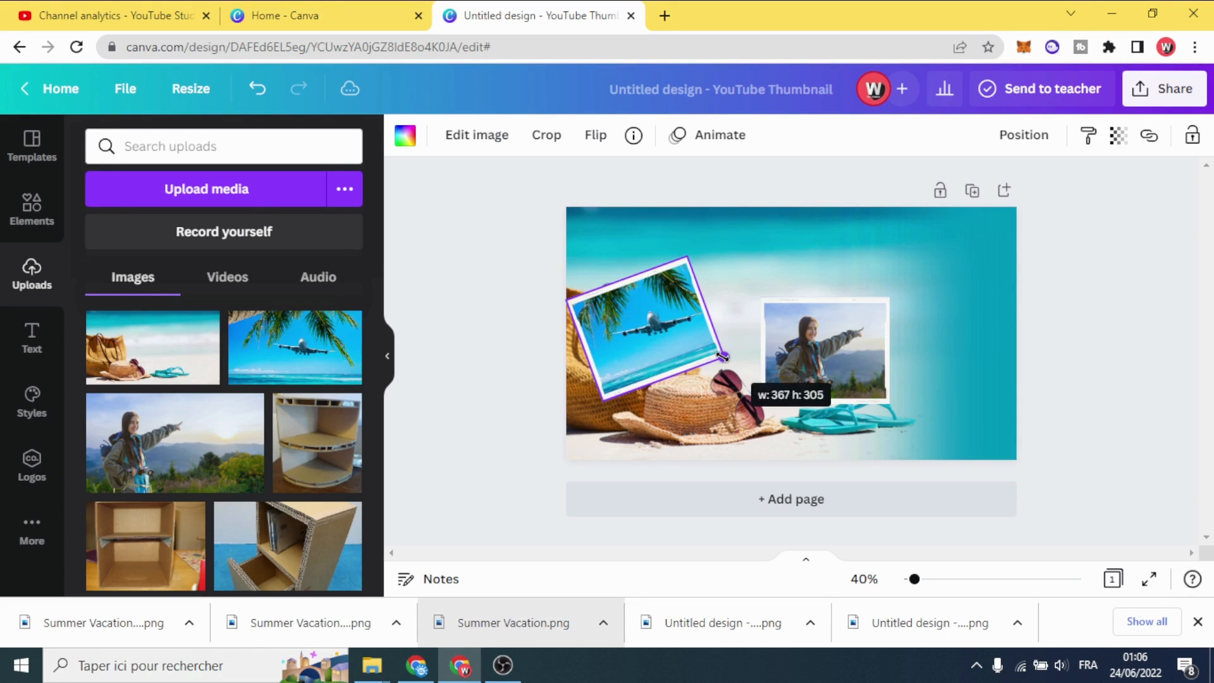
pyautogui.moveTo(676, 415); pyautogui.dragTo(688, 407)
pyautogui.moveTo(625, 323); pyautogui.dragTo(634, 322)
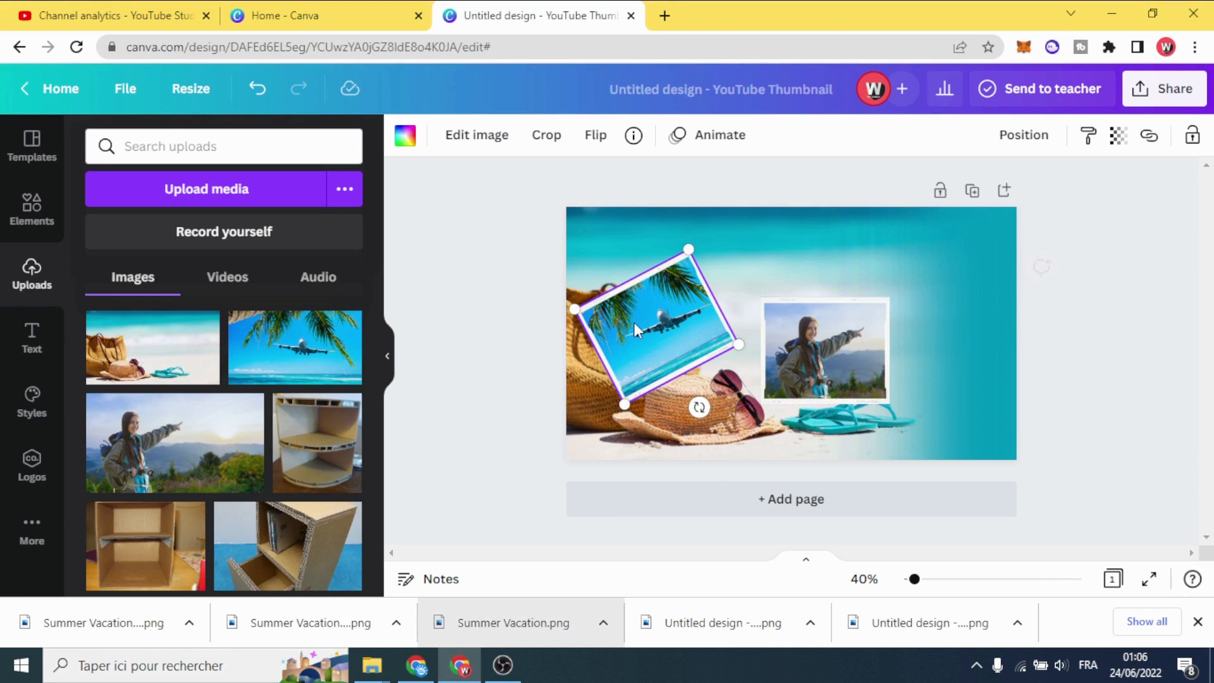
pyautogui.moveTo(634, 321); pyautogui.dragTo(632, 323)
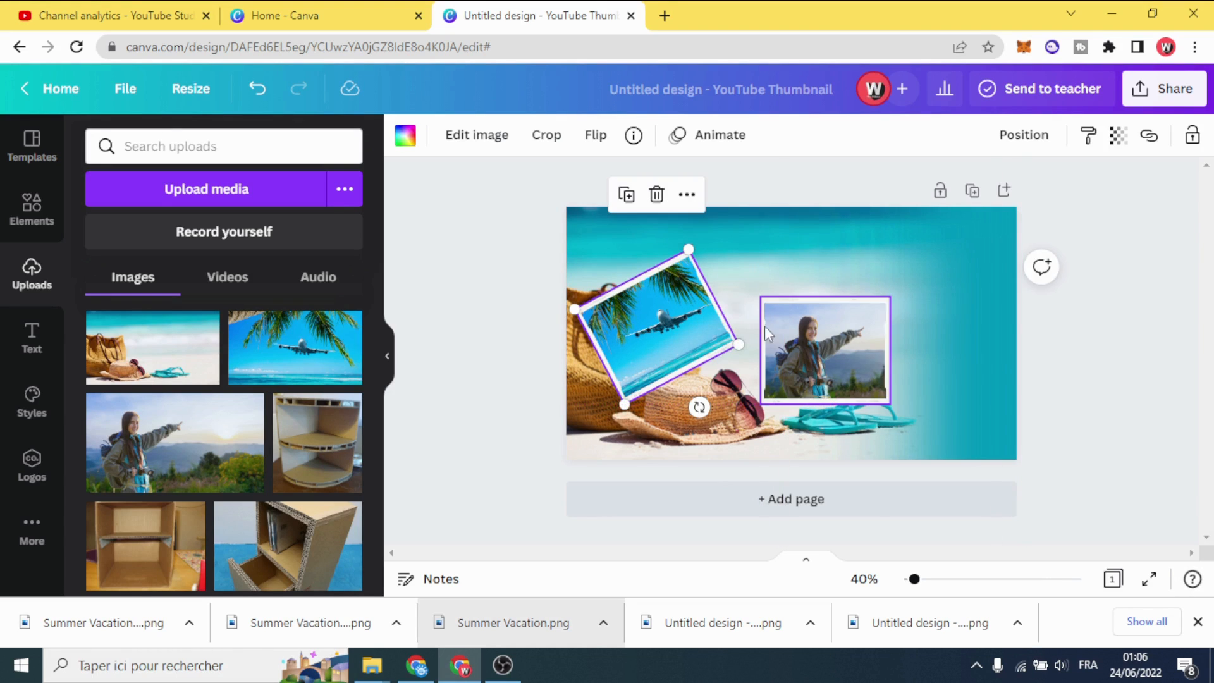
# Move the framed hiker photo over the lower-right part of the airplane photo and bring it to the front.
pyautogui.moveTo(761, 324); pyautogui.dragTo(686, 327)
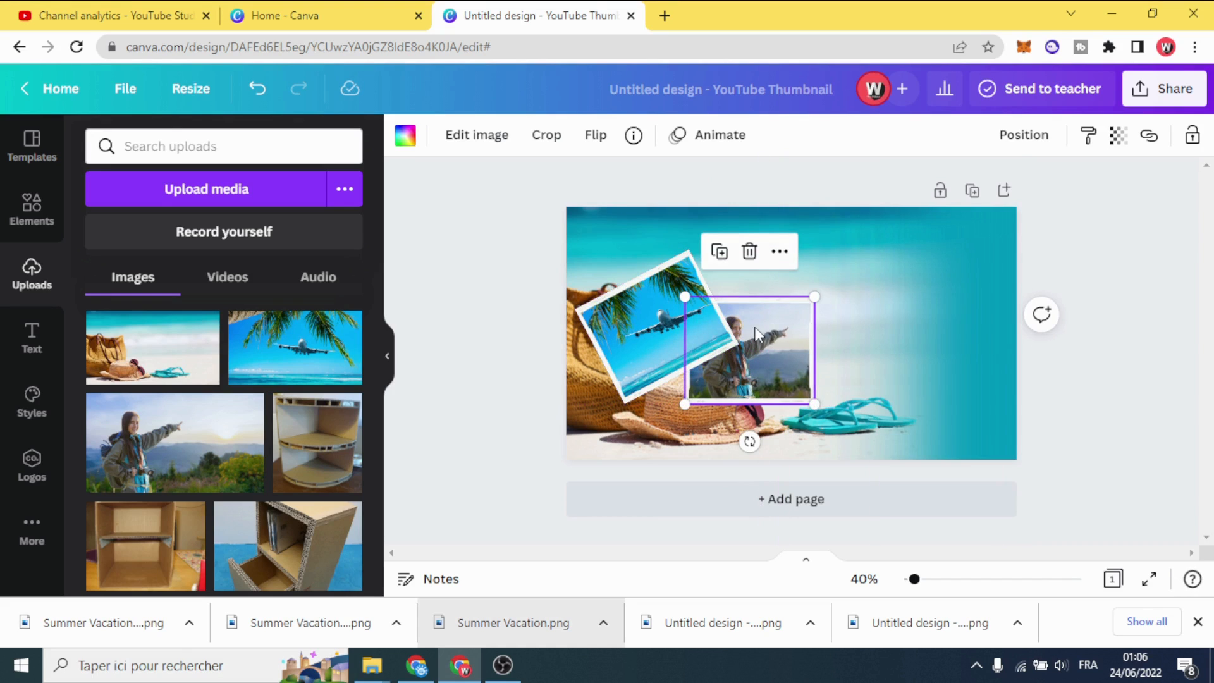
pyautogui.rightClick(755, 327)
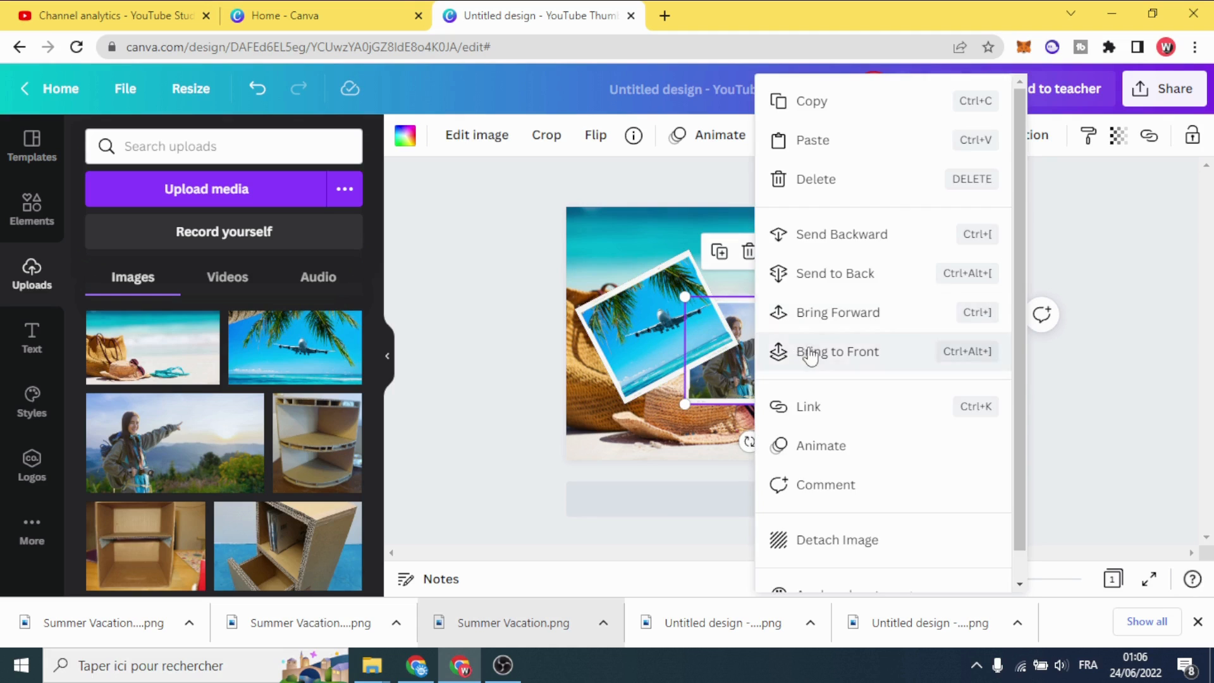
pyautogui.click(791, 351)
# Tilt the framed hiker photo slightly clockwise and position it overlapping the airplane photo's lower-right corner.
pyautogui.moveTo(753, 347); pyautogui.dragTo(731, 347)
pyautogui.moveTo(727, 440); pyautogui.dragTo(712, 432)
pyautogui.moveTo(726, 339); pyautogui.dragTo(733, 354)
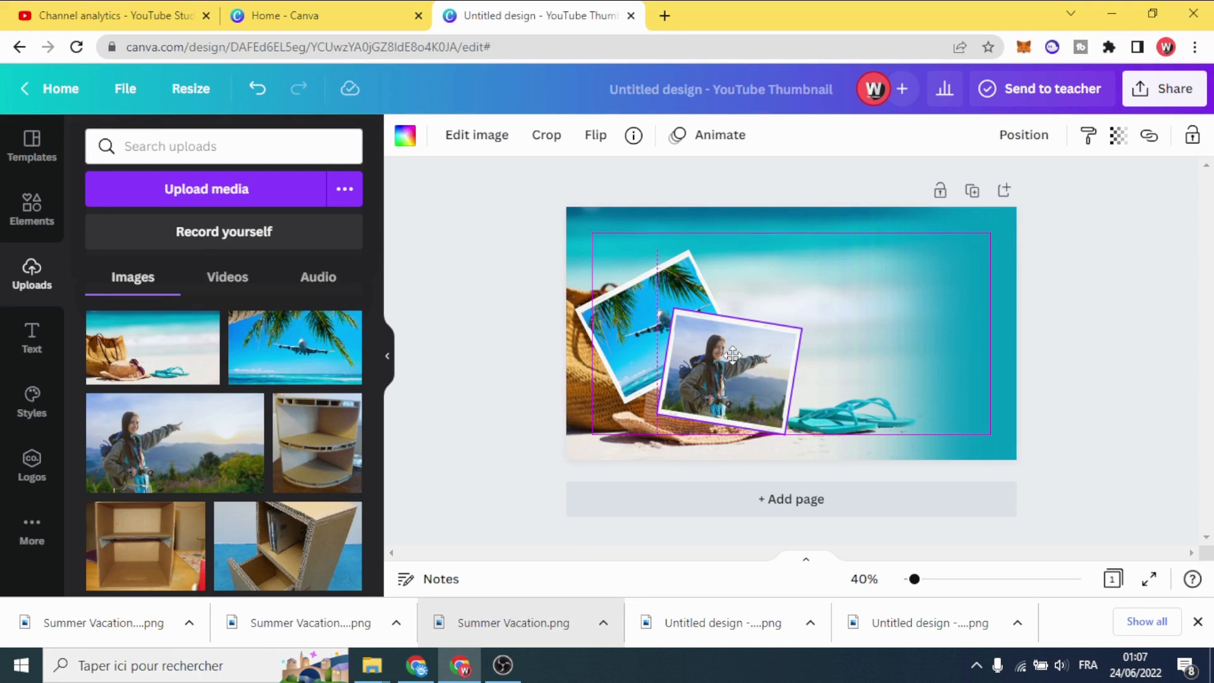
pyautogui.moveTo(731, 354); pyautogui.dragTo(734, 349)
# Nudge the framed airplane photo slightly upward, keeping it partly behind the hiker photo.
pyautogui.click(627, 332)
pyautogui.moveTo(627, 332); pyautogui.dragTo(626, 322)
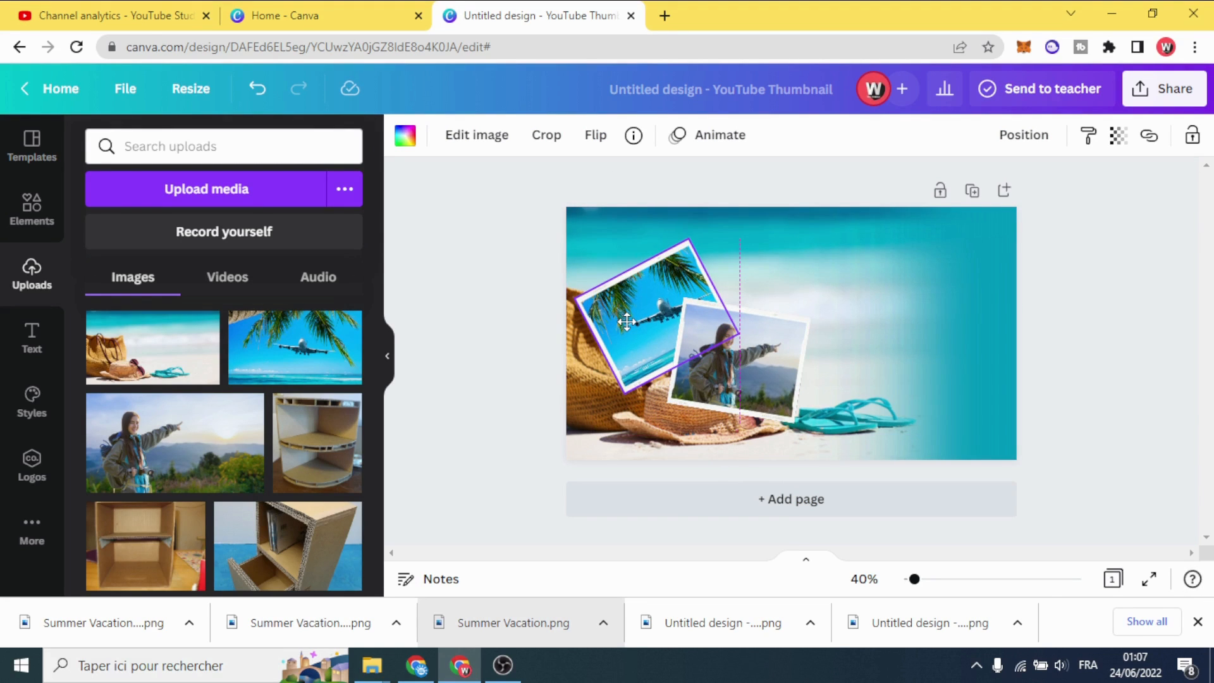
pyautogui.moveTo(627, 321); pyautogui.dragTo(627, 321)
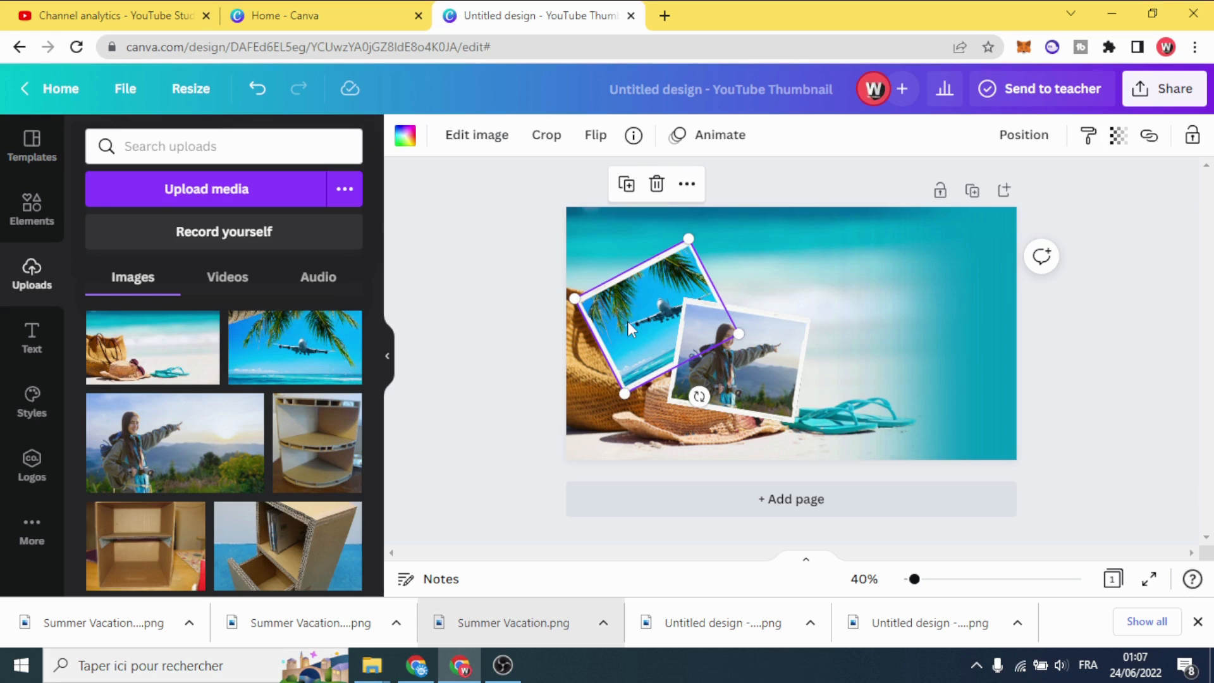
pyautogui.click(513, 289)
# Add a heading reading "TRAVEL" on the upper right of the thumbnail.
pyautogui.click(25, 335)
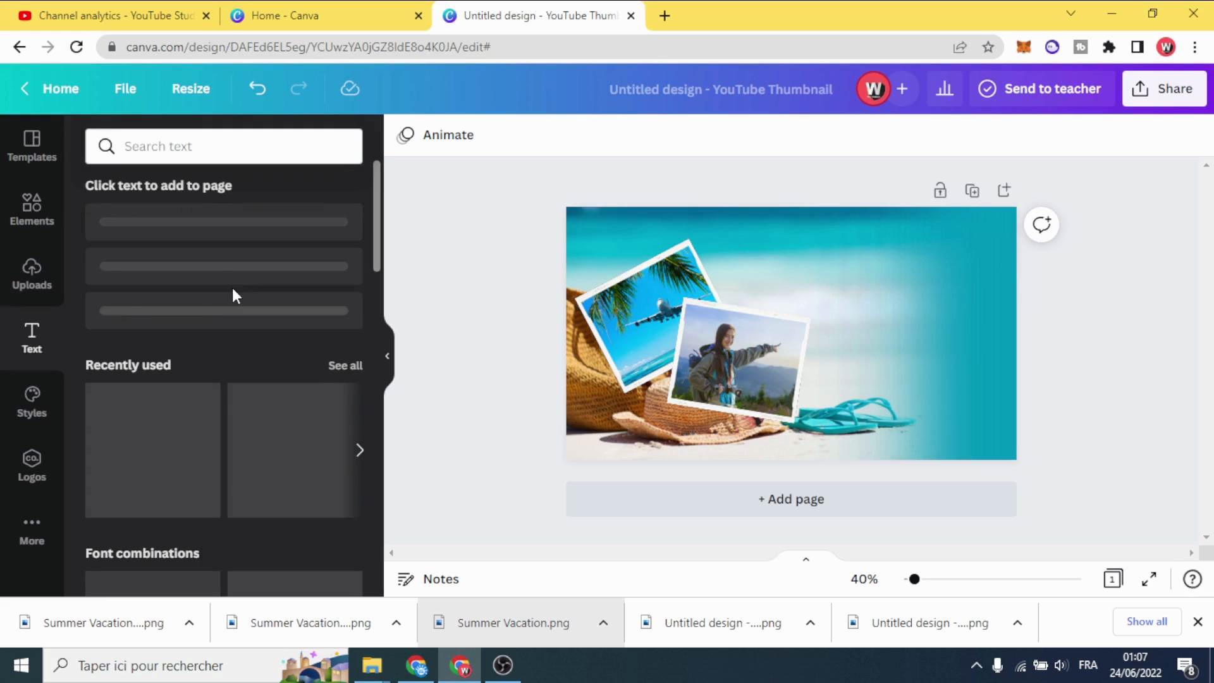
pyautogui.moveTo(159, 239); pyautogui.dragTo(848, 281)
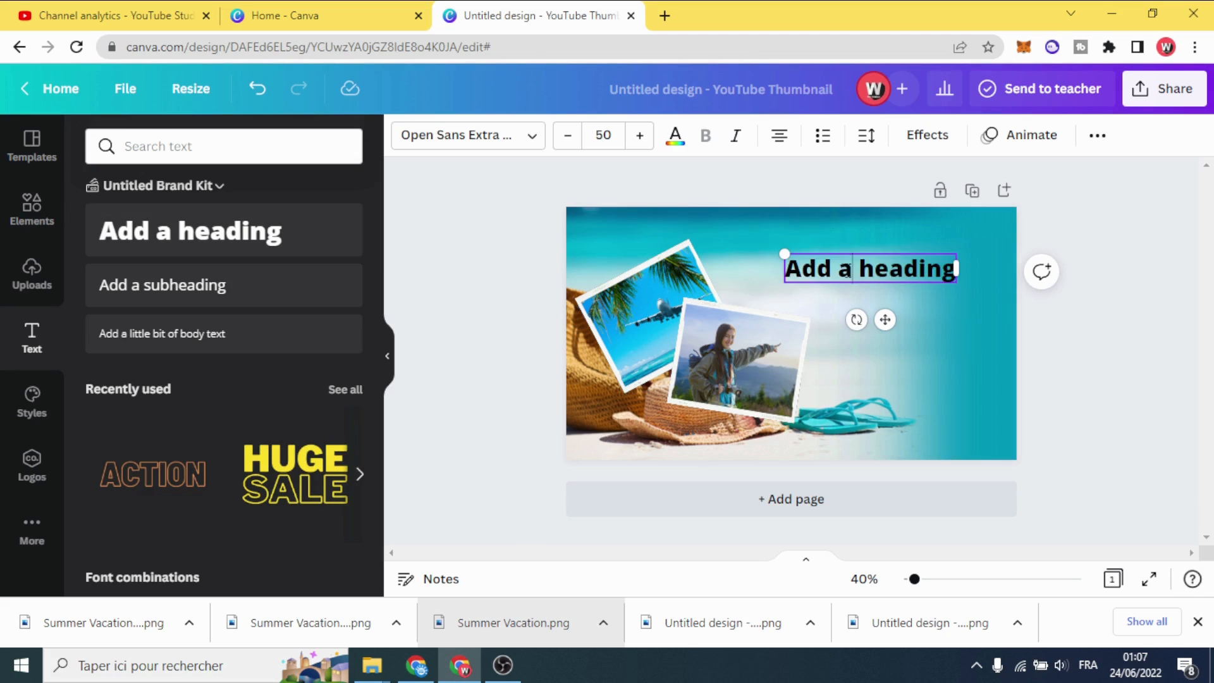
pyautogui.write('TRAVEL')
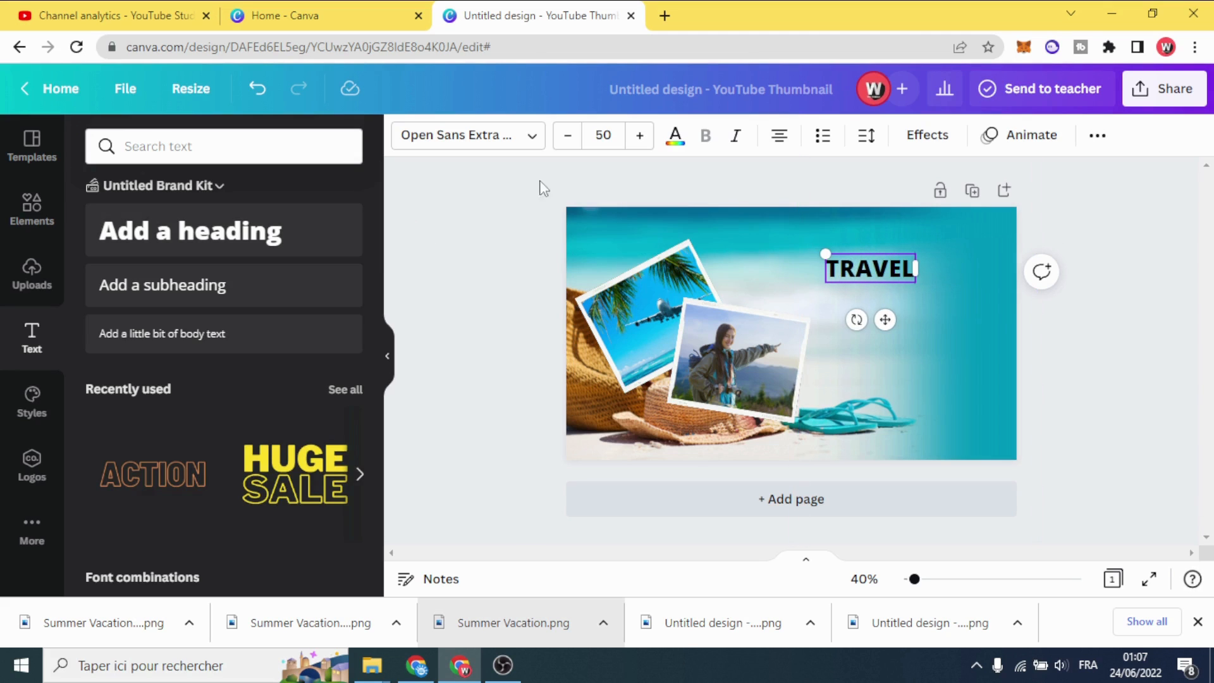
# Search the fonts for "GAGA" and apply Gagalin to the TRAVEL heading.
pyautogui.click(479, 134)
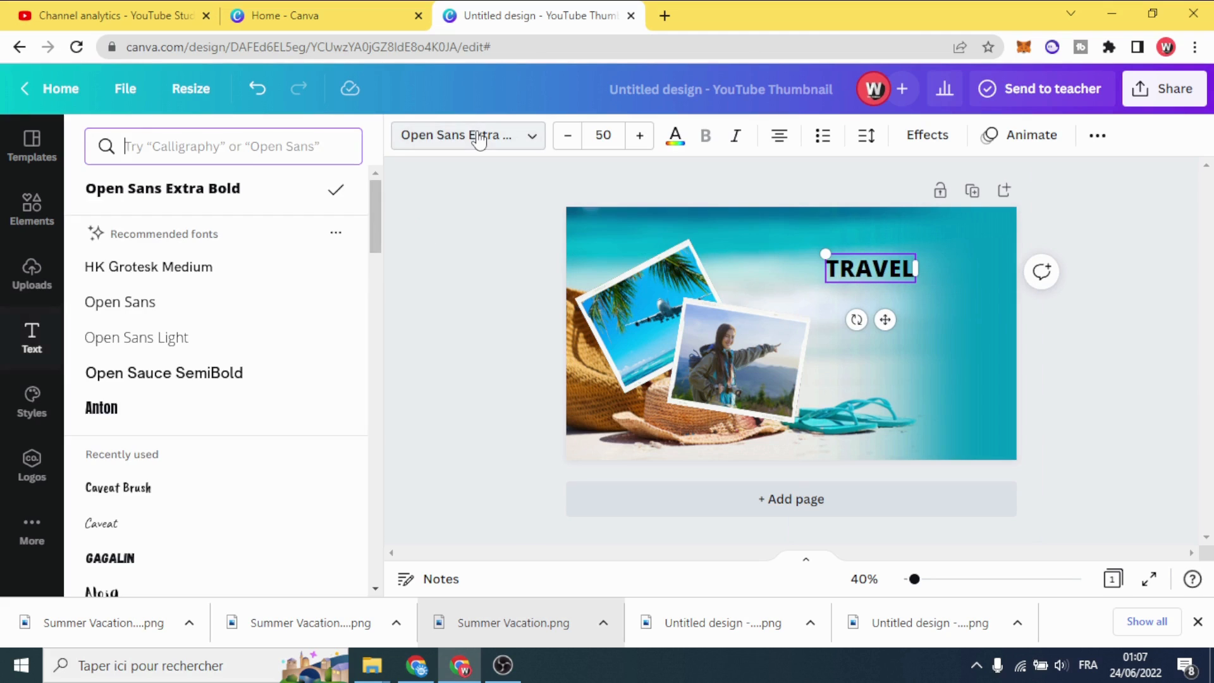
pyautogui.click(238, 149)
pyautogui.write('G')
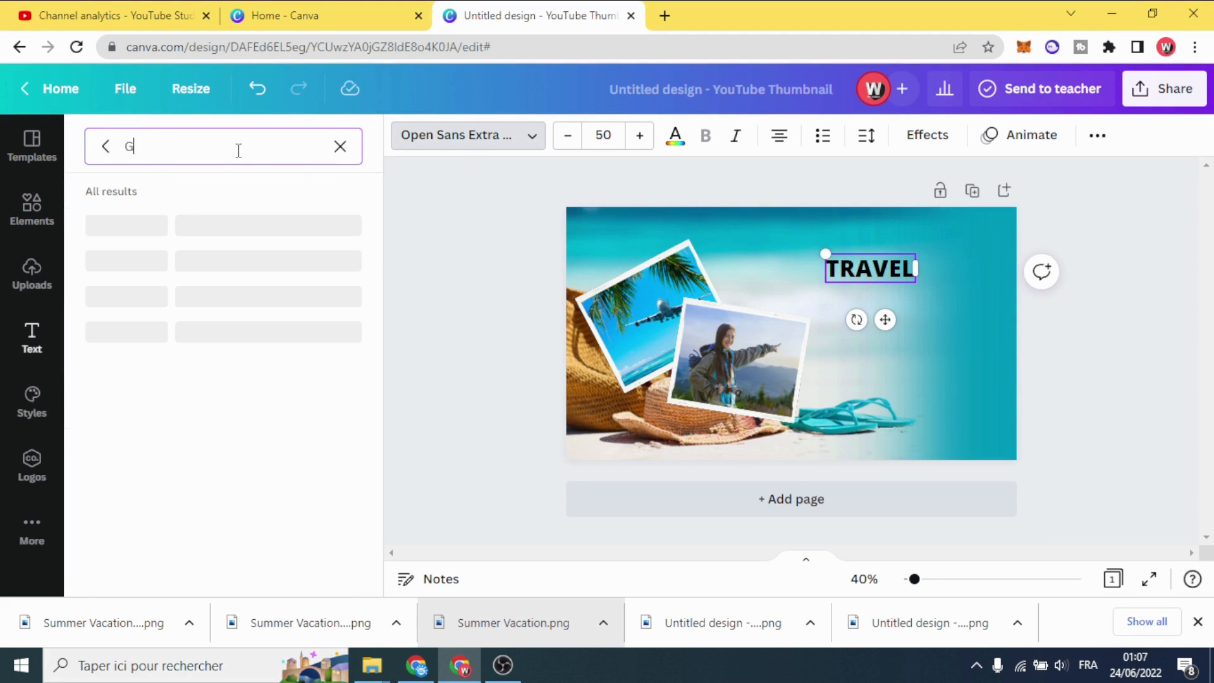
pyautogui.write('AGA')
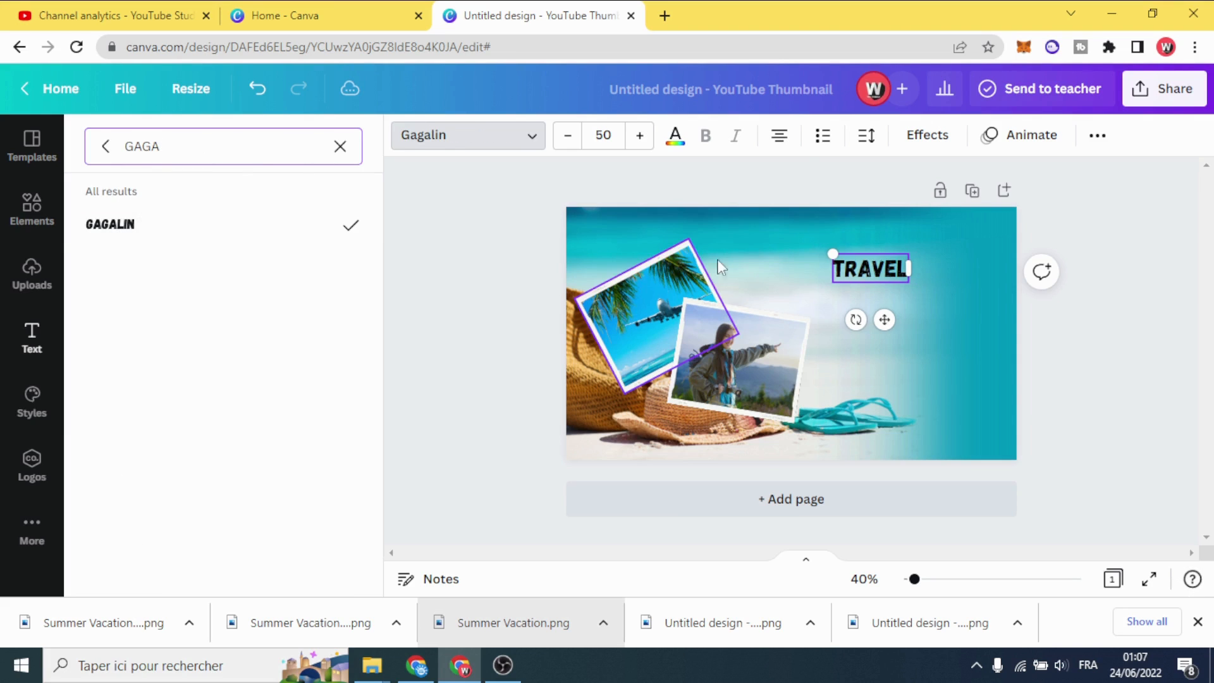
# Enlarge the TRAVEL heading to font size 106 and colour it white.
pyautogui.moveTo(911, 285); pyautogui.dragTo(991, 314)
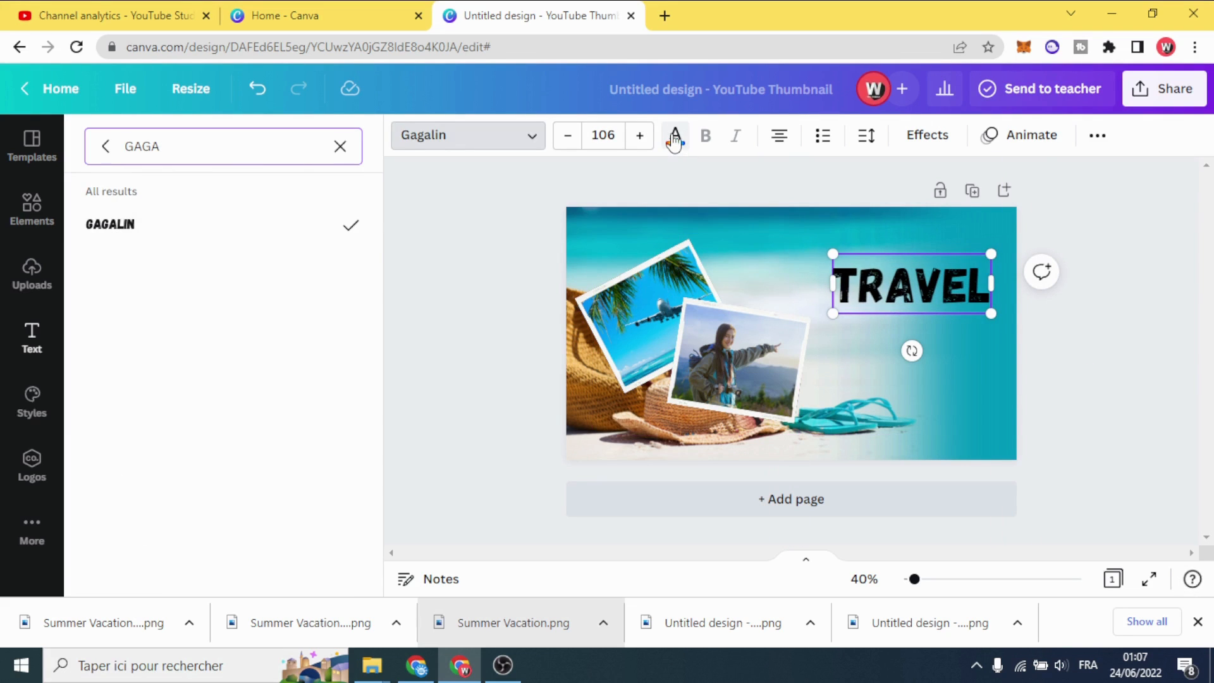
pyautogui.click(674, 139)
pyautogui.click(252, 232)
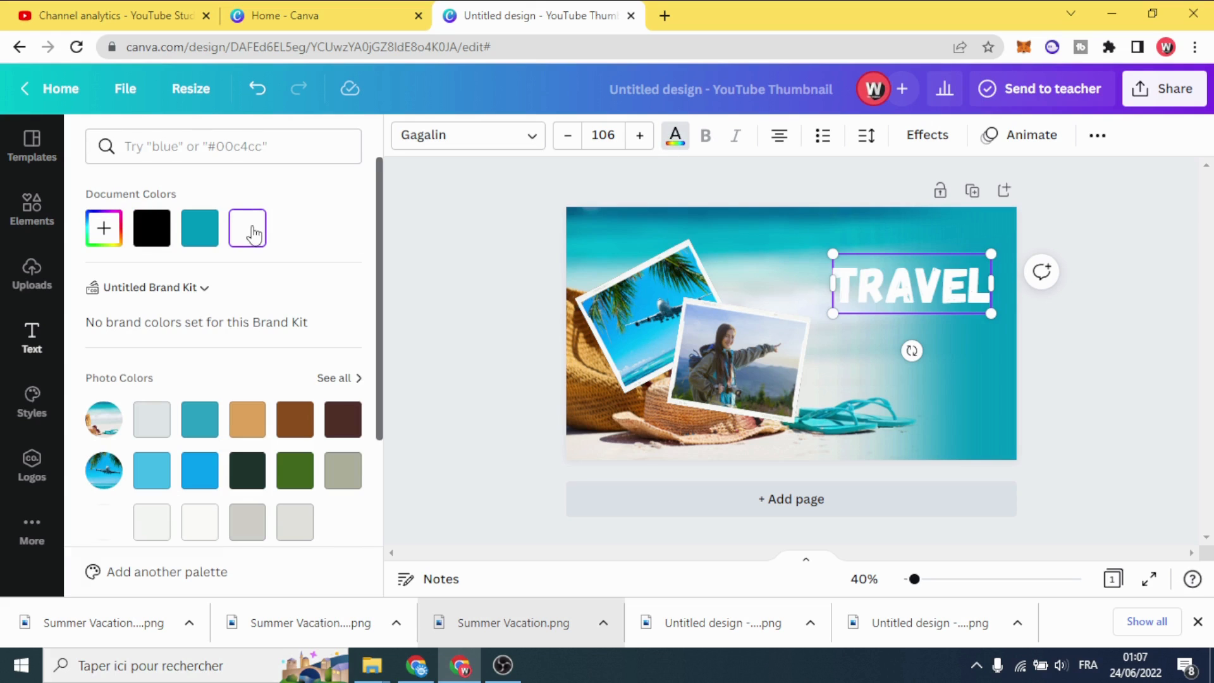
# Apply the Shadow effect to the TRAVEL heading with a dark blue shadow colour.
pyautogui.click(927, 140)
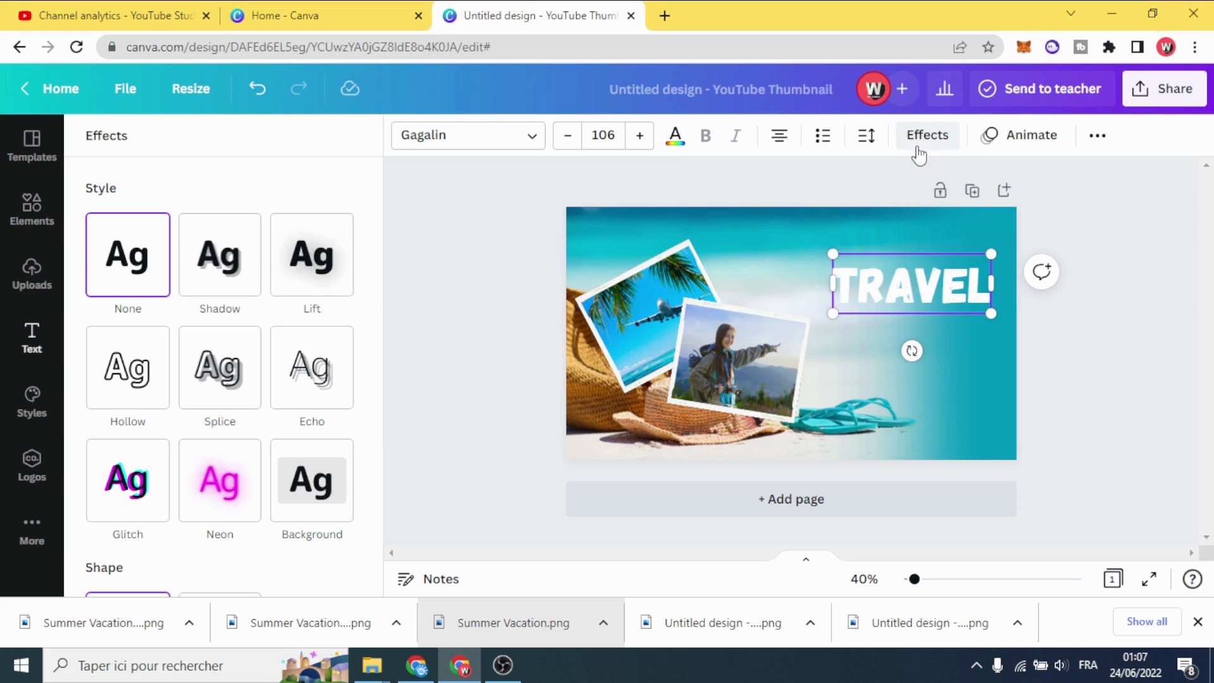
pyautogui.click(210, 269)
pyautogui.click(335, 538)
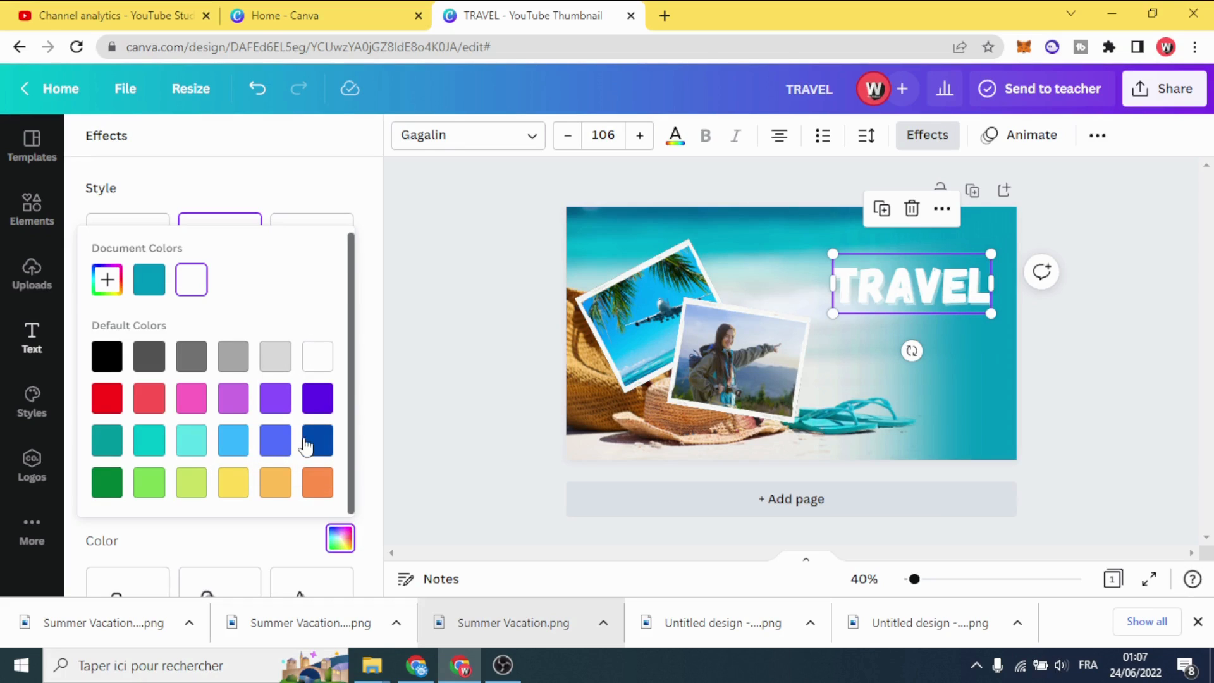
pyautogui.click(318, 445)
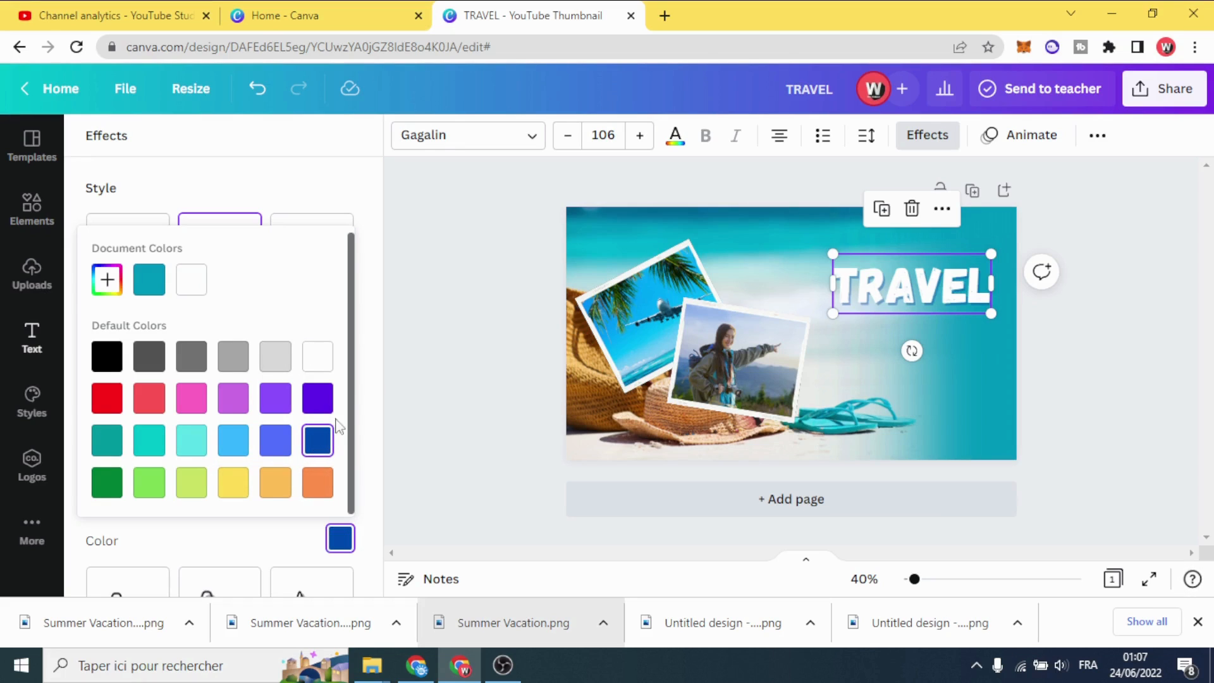
pyautogui.click(498, 295)
# Enlarge the TRAVEL heading to size 110 and move it slightly up, aligned with the right margin.
pyautogui.click(908, 302)
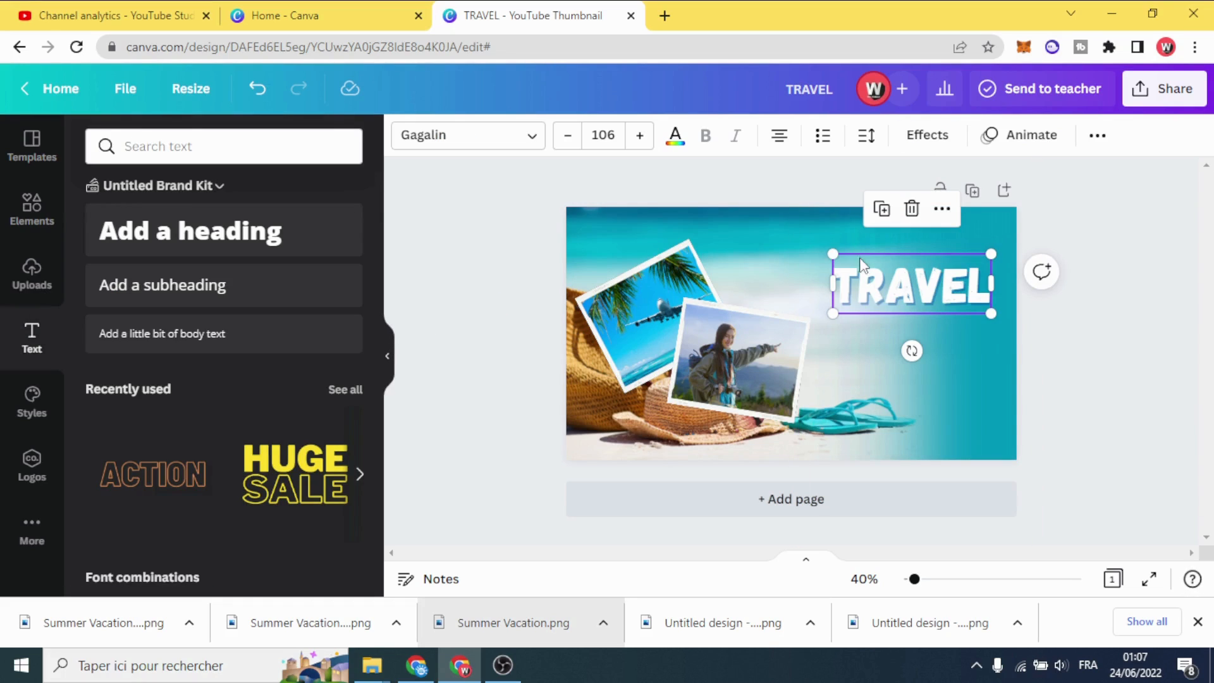
pyautogui.moveTo(831, 253); pyautogui.dragTo(825, 251)
pyautogui.moveTo(928, 286); pyautogui.dragTo(921, 281)
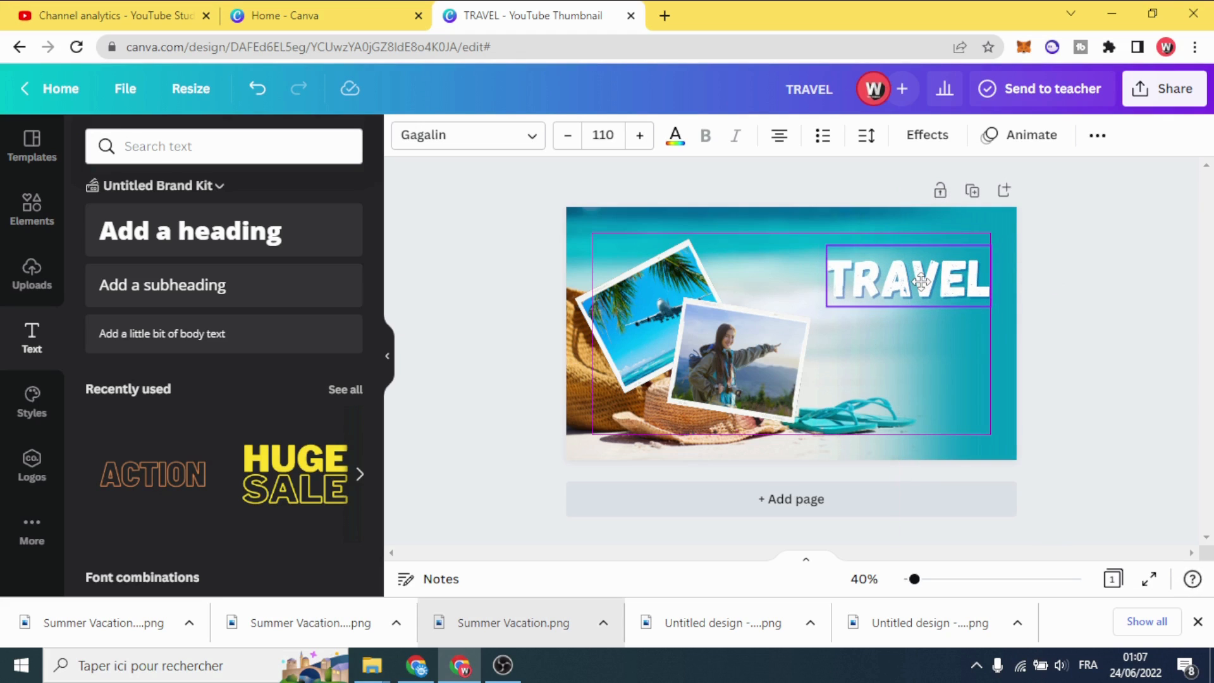
pyautogui.click(477, 298)
# Add a second heading reading "THUMBNAIL" directly below TRAVEL.
pyautogui.moveTo(320, 249); pyautogui.dragTo(896, 323)
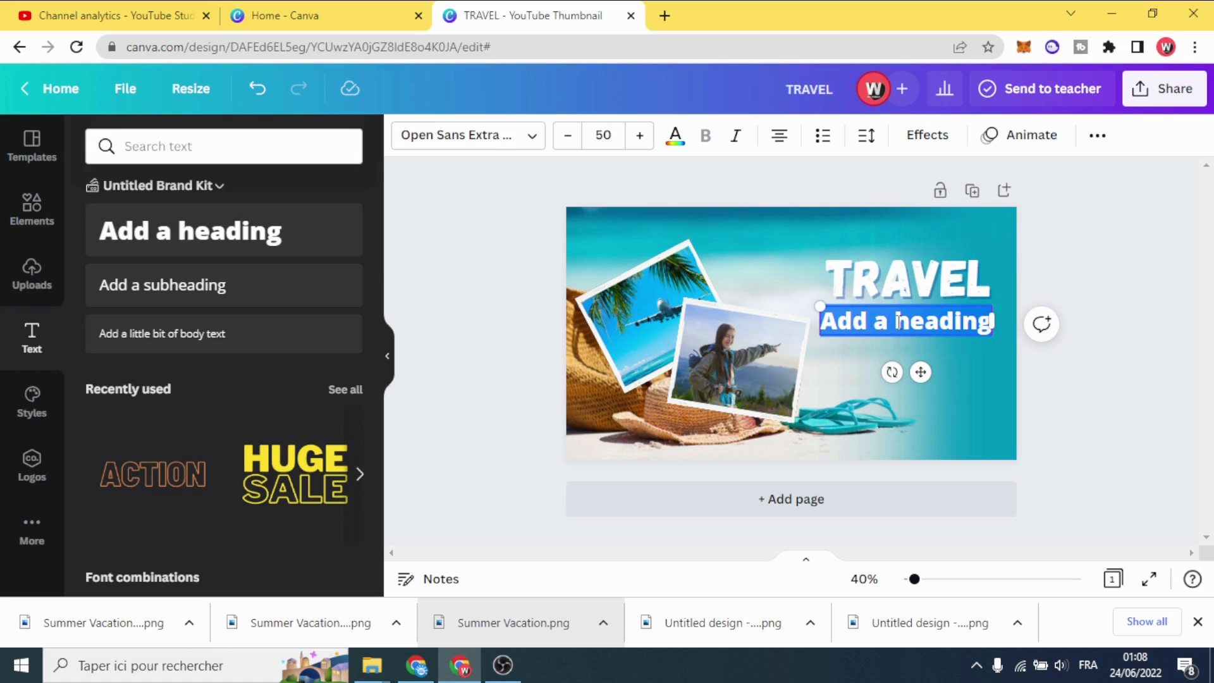
pyautogui.press('BackSpace')
pyautogui.write('THUMBNAIL')
# Search the fonts for "CAVEAT" and apply Caveat Brush to the THUMBNAIL heading.
pyautogui.click(484, 141)
pyautogui.write('GAGA')
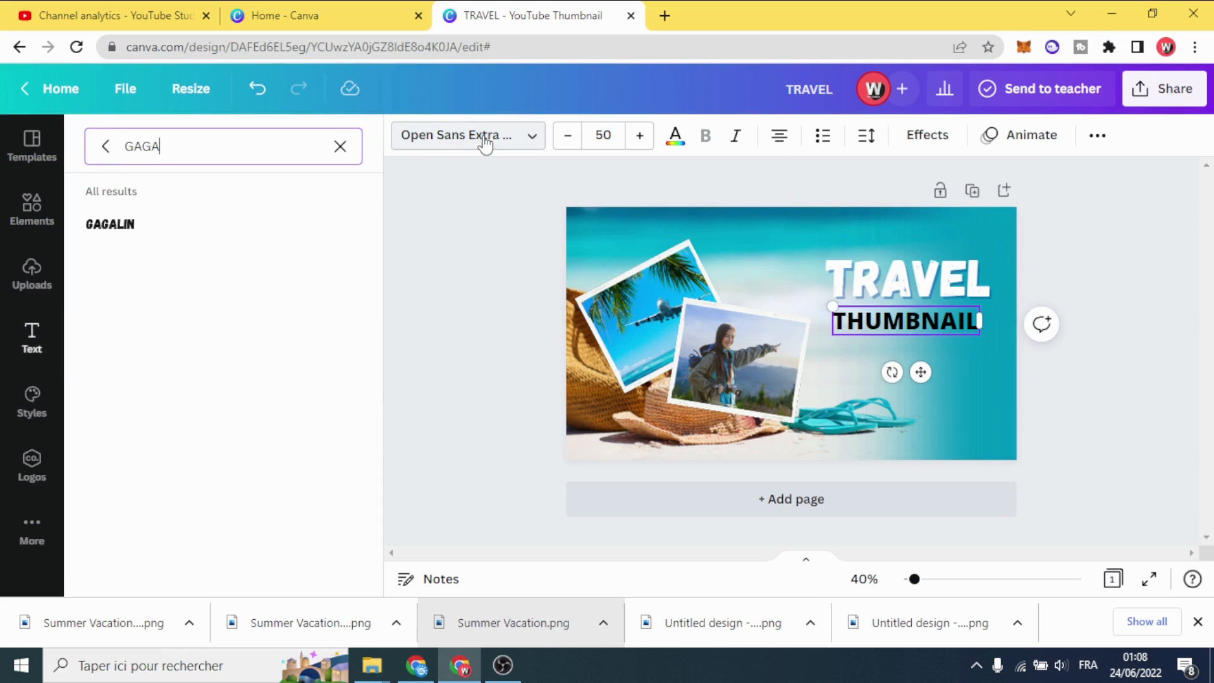
pyautogui.click(340, 148)
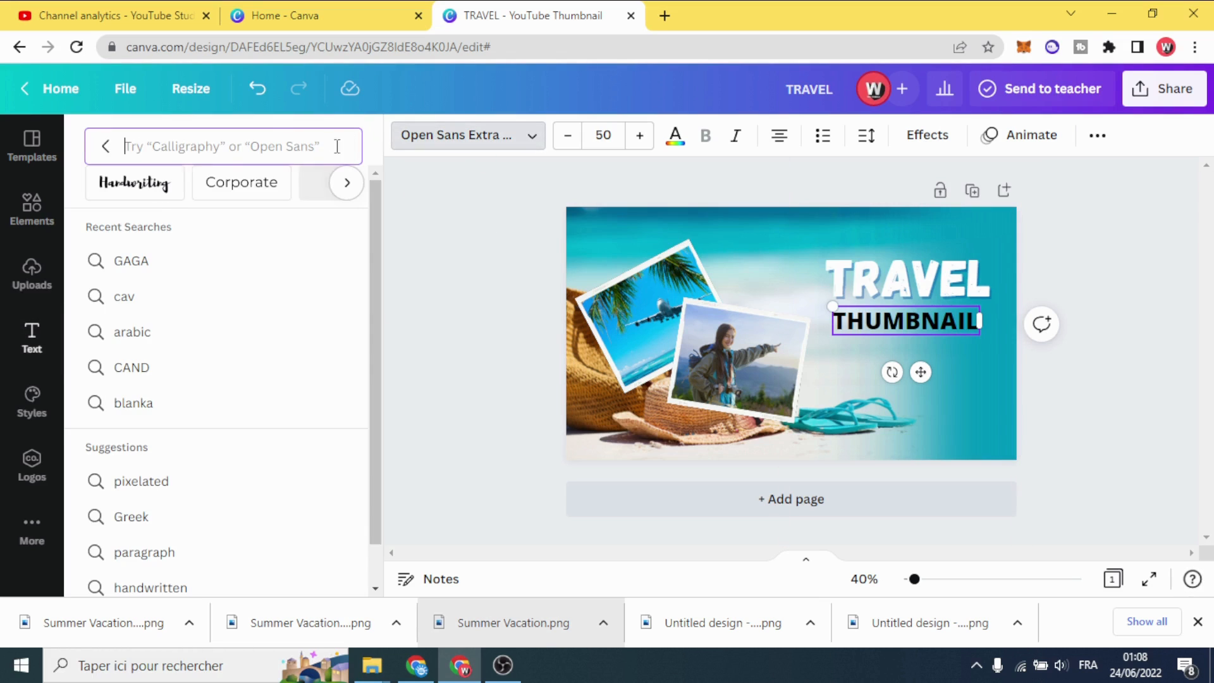
pyautogui.write('C')
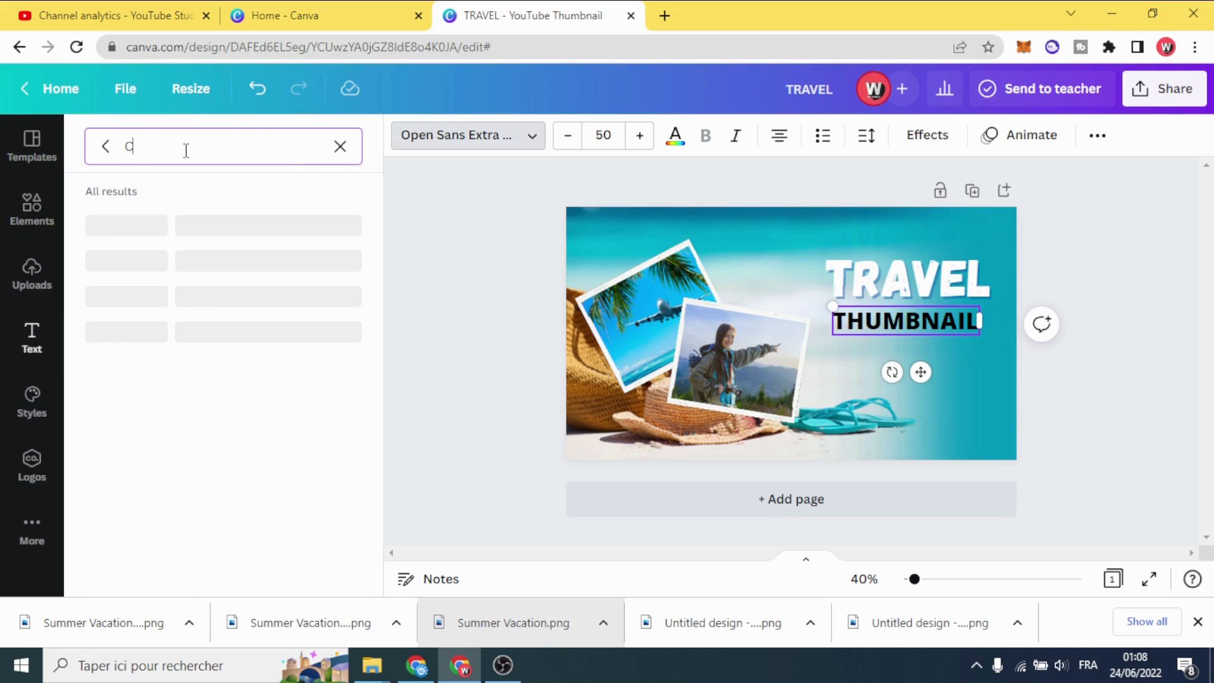
pyautogui.write('AVEAT')
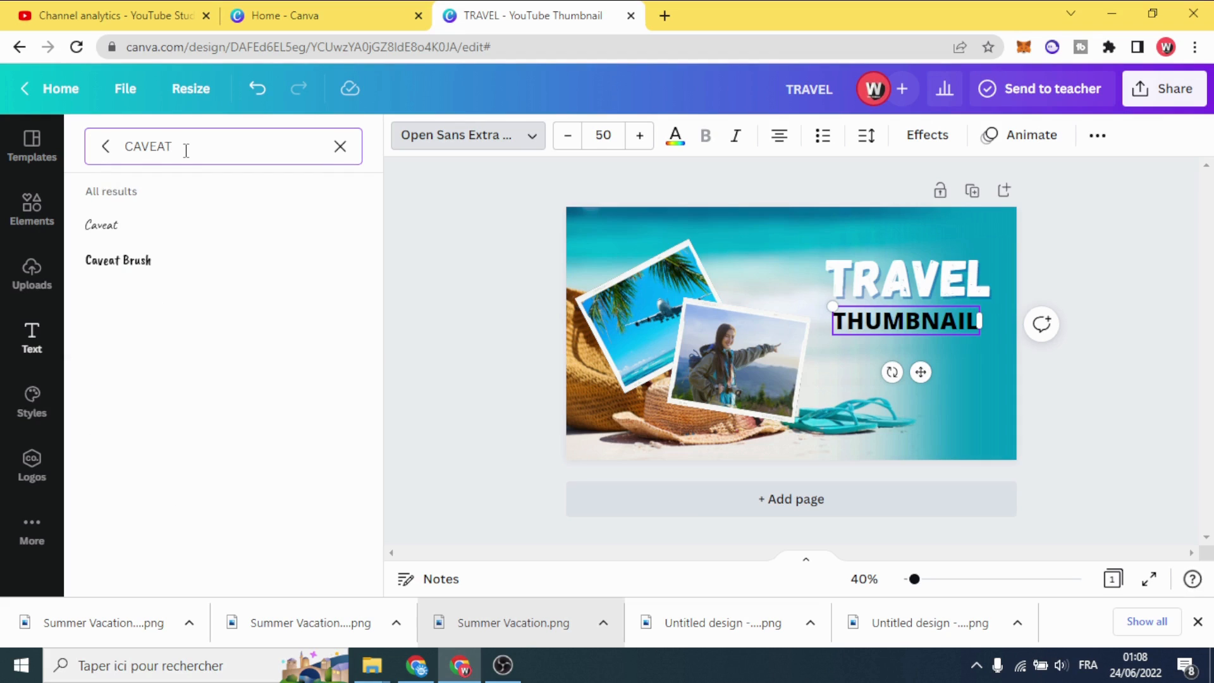
pyautogui.click(162, 261)
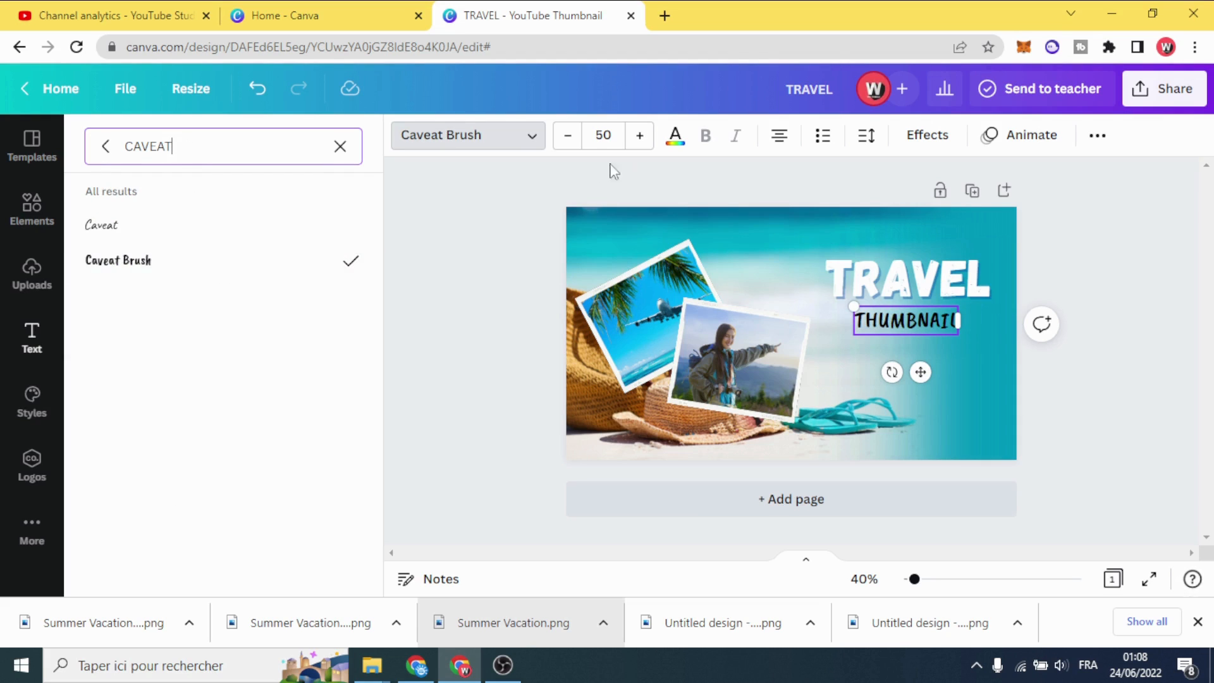
# Colour the THUMBNAIL heading white and enlarge it to font size 69.1.
pyautogui.click(674, 146)
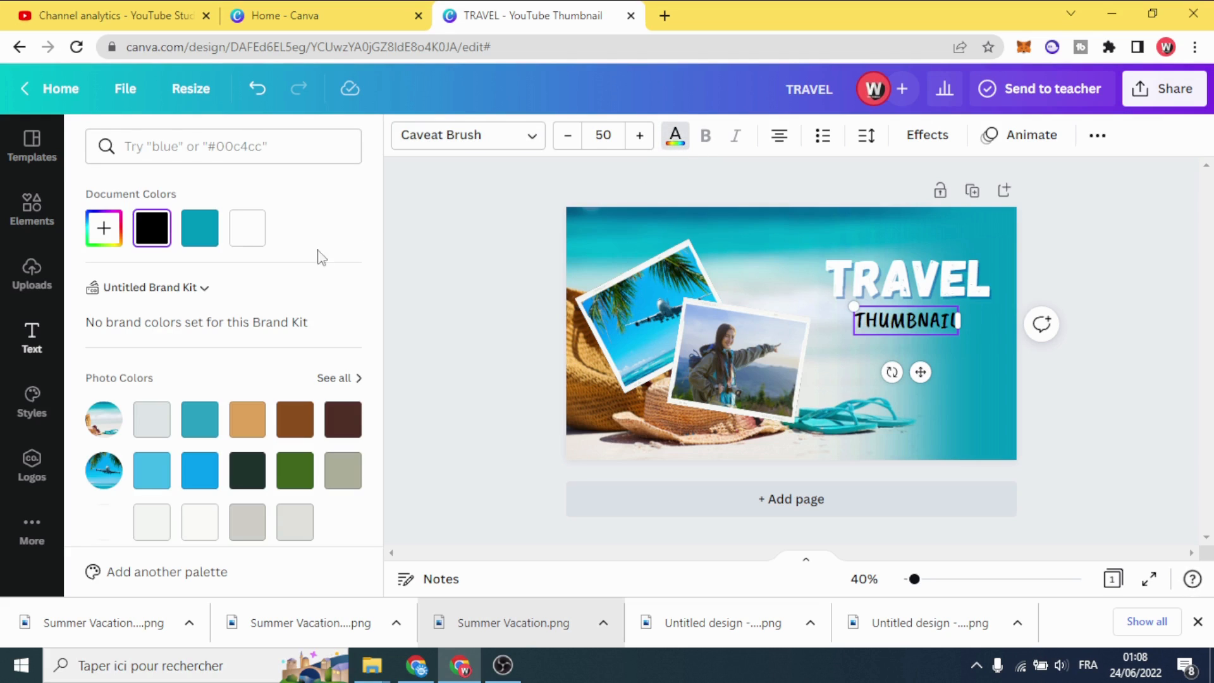
pyautogui.click(252, 239)
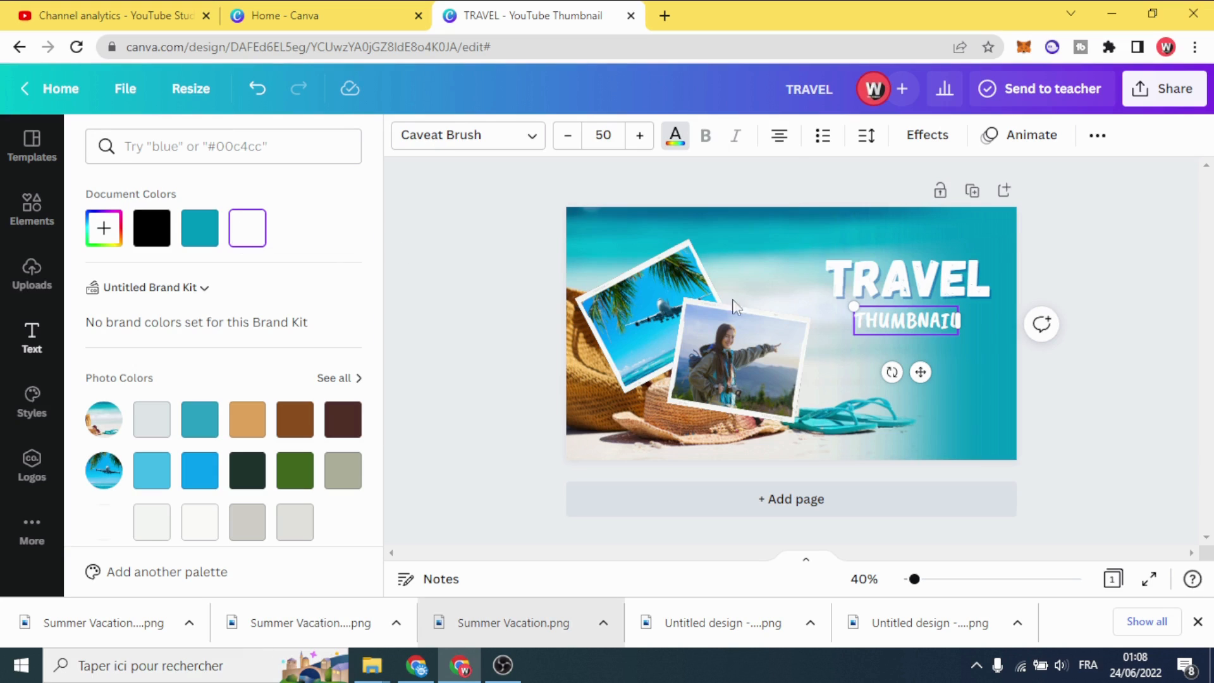
pyautogui.moveTo(958, 341); pyautogui.dragTo(997, 373)
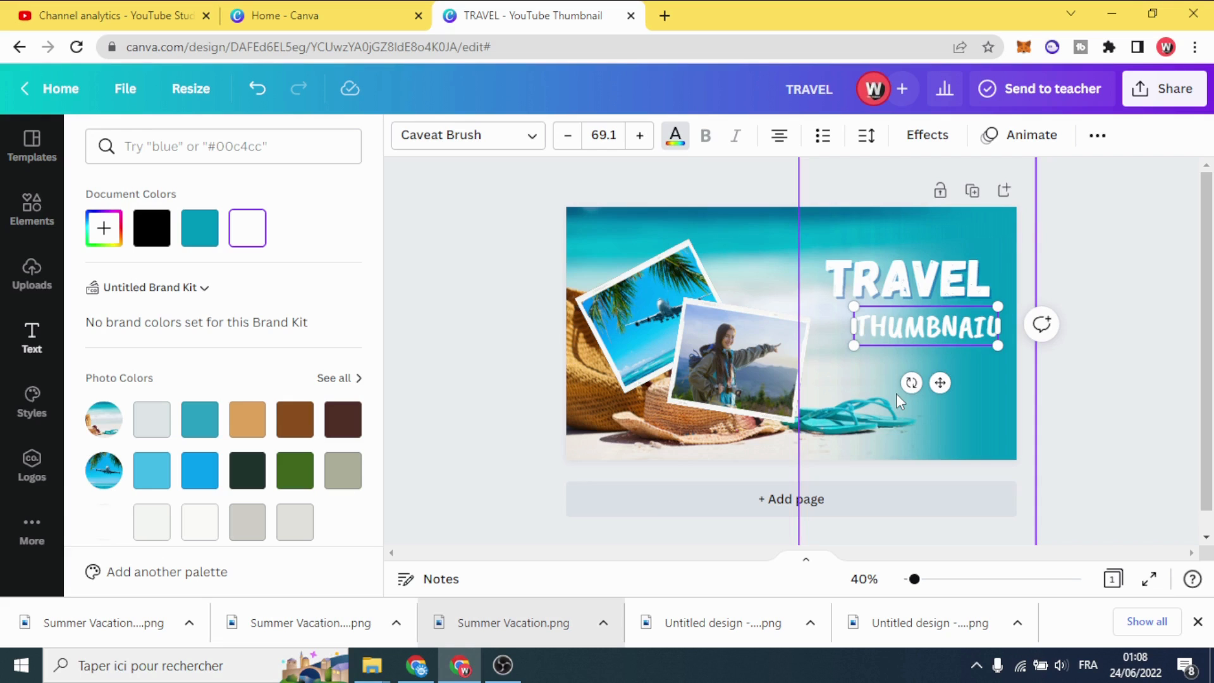
# Apply the Shadow effect to the THUMBNAIL heading with a dark blue shadow colour.
pyautogui.click(932, 137)
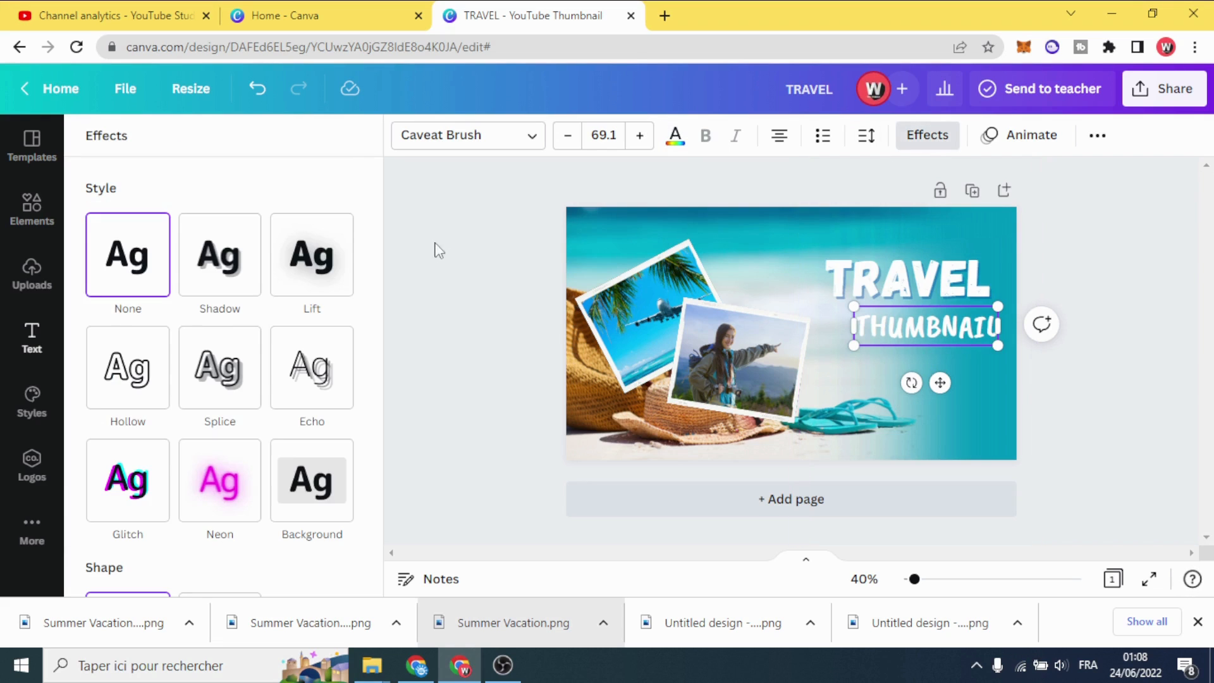
pyautogui.click(217, 278)
pyautogui.scroll(-3, 297, 443)
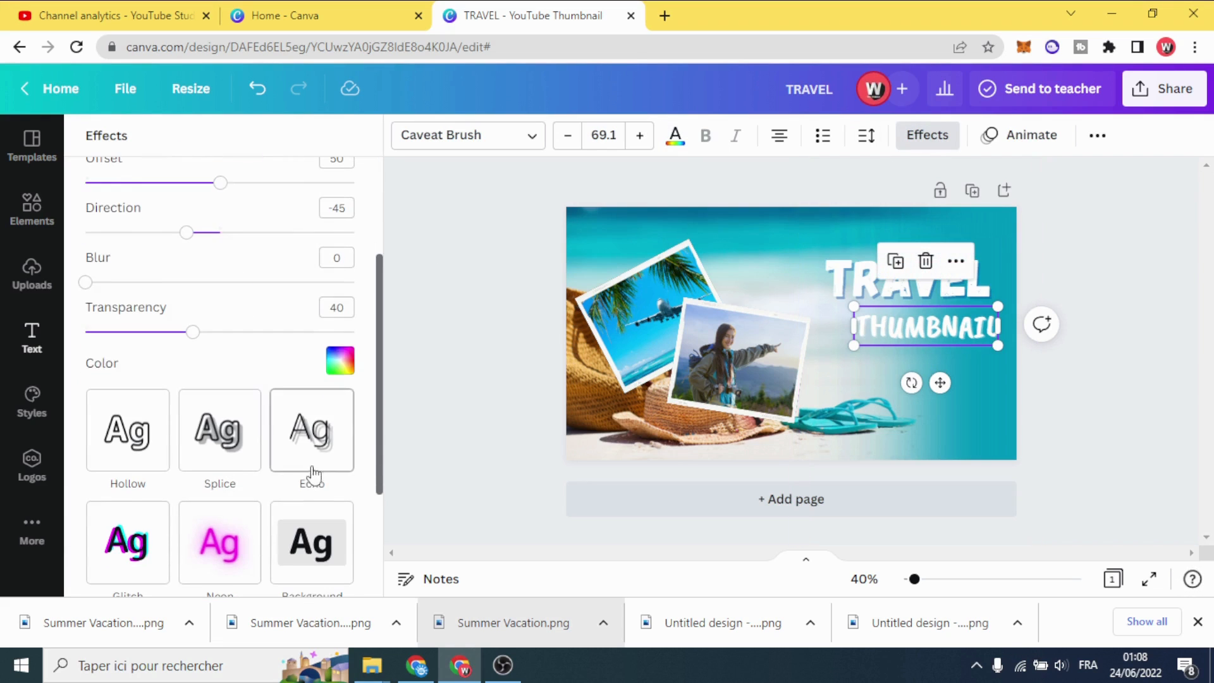
pyautogui.click(341, 364)
pyautogui.click(317, 250)
pyautogui.click(317, 290)
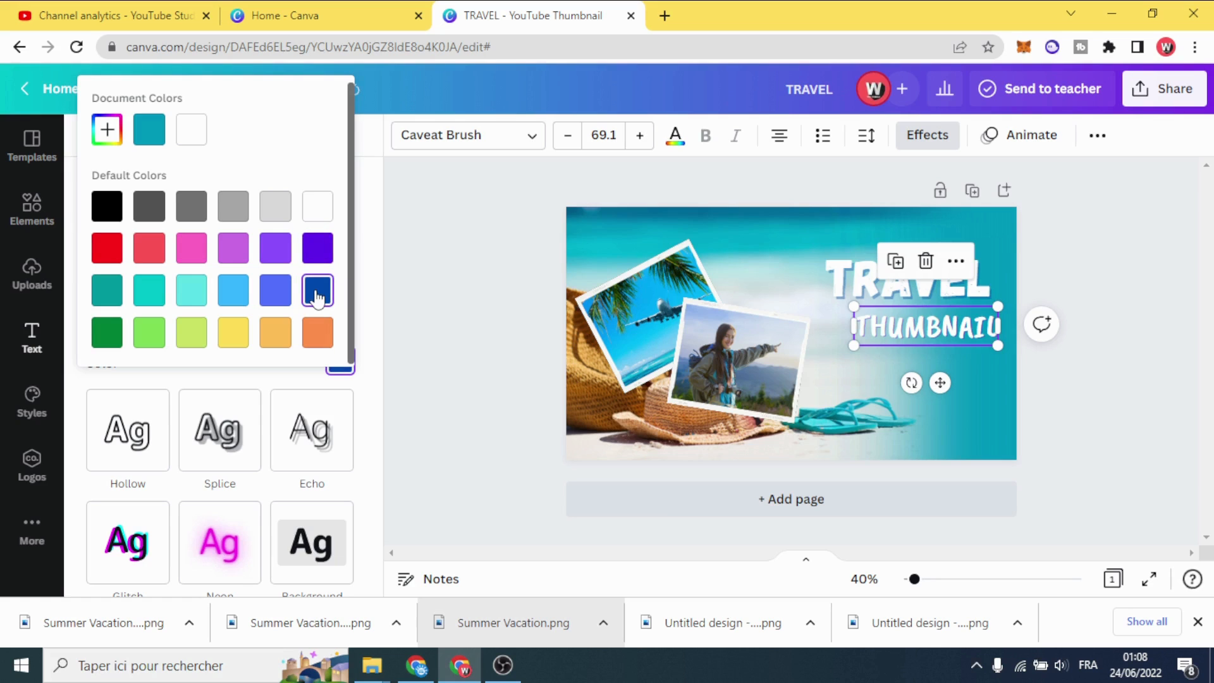
pyautogui.click(450, 280)
# Enlarge the THUMBNAIL heading to size 82.2 and centre it beneath TRAVEL.
pyautogui.moveTo(930, 332)
pyautogui.mouseDown()
pyautogui.moveTo(914, 327)
pyautogui.moveTo(1003, 365)
pyautogui.moveTo(924, 331)
pyautogui.mouseUp()
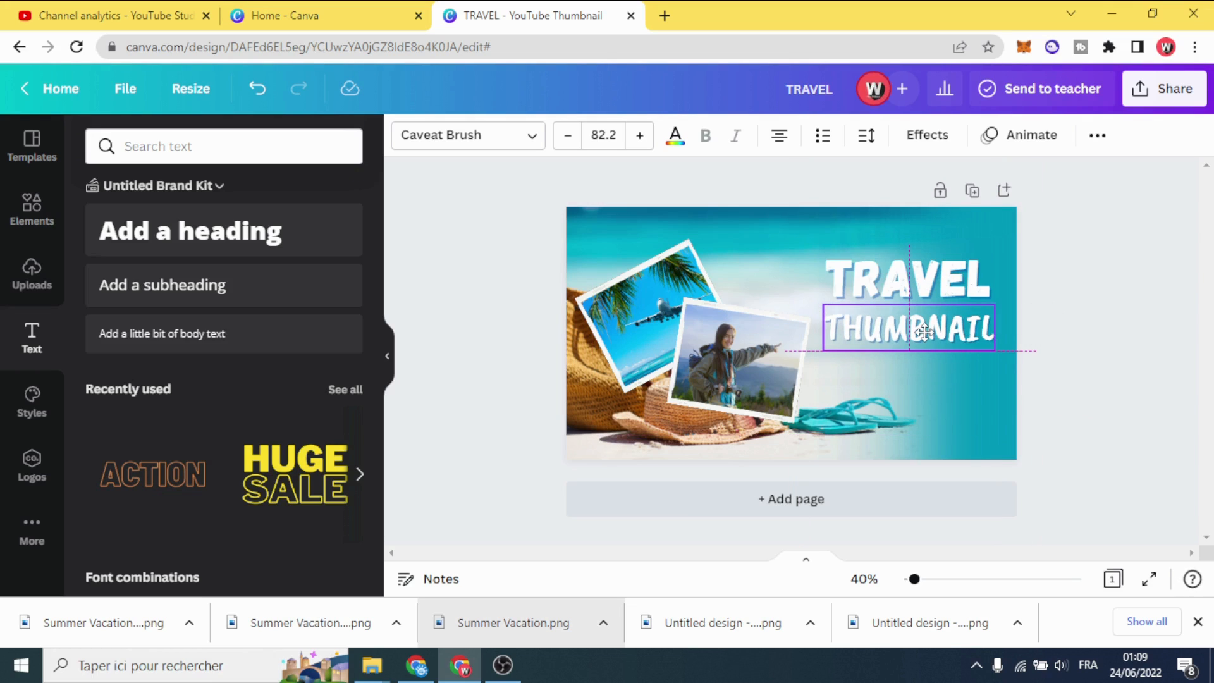
pyautogui.moveTo(924, 331); pyautogui.dragTo(924, 331)
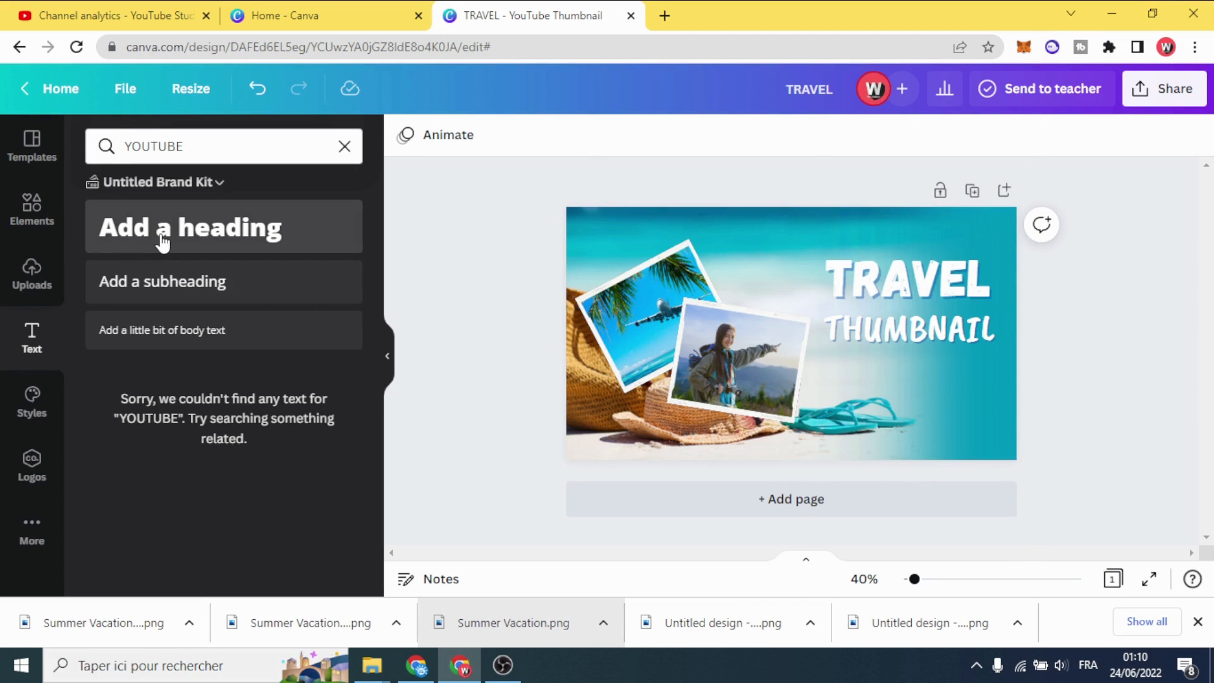
# Add a third heading reading "THE LIFE" below THUMBNAIL.
pyautogui.moveTo(162, 240); pyautogui.dragTo(882, 380)
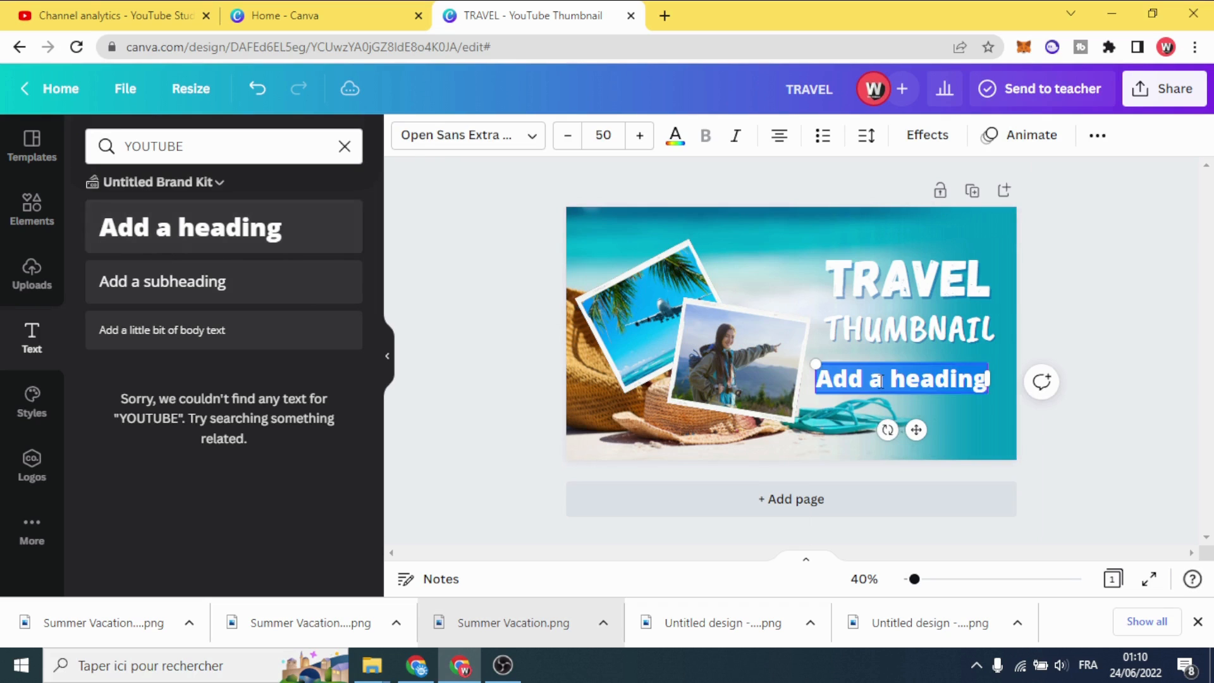
pyautogui.doubleClick(881, 381)
pyautogui.write('TH')
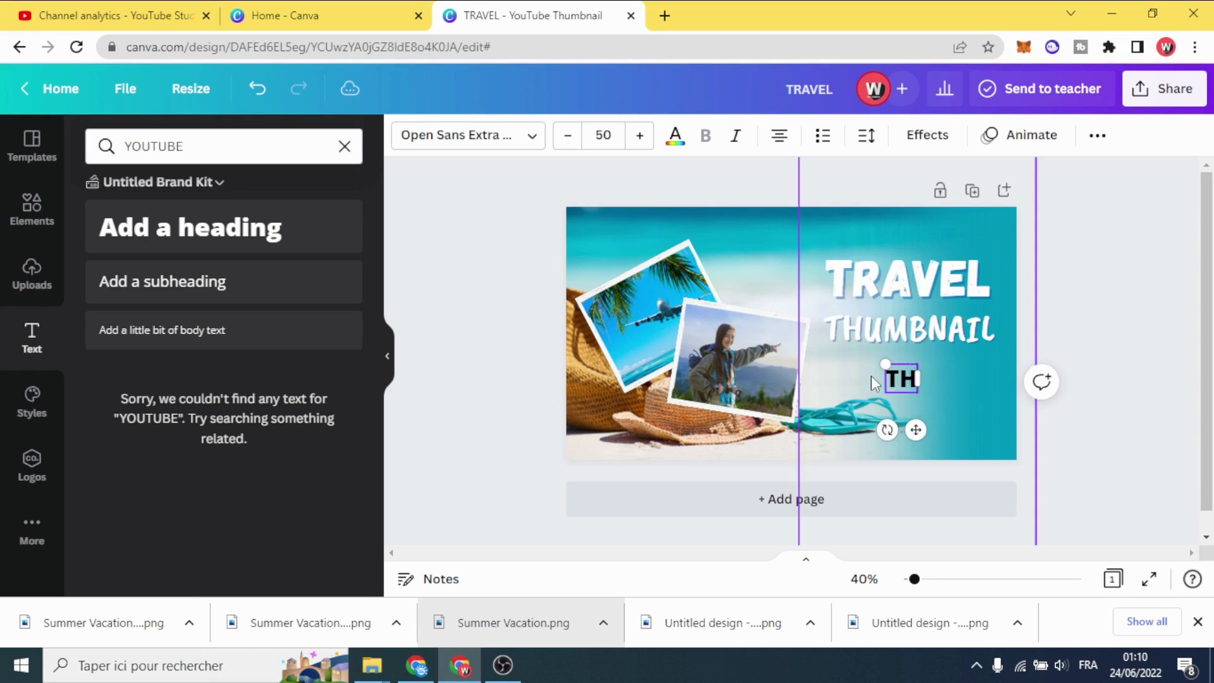
pyautogui.write('E LIFE')
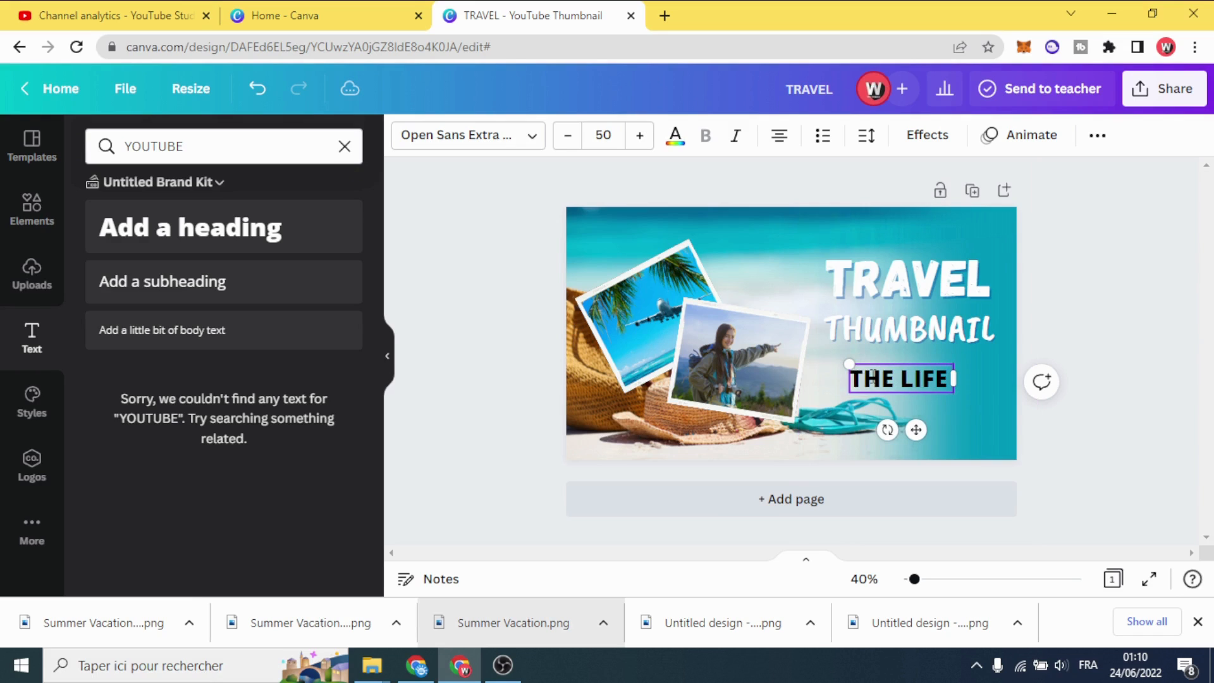
# Complete the third heading to read "THE LIFE IS BEAUTIFUL" and widen its text box so it fits on one line.
pyautogui.write(' IS ')
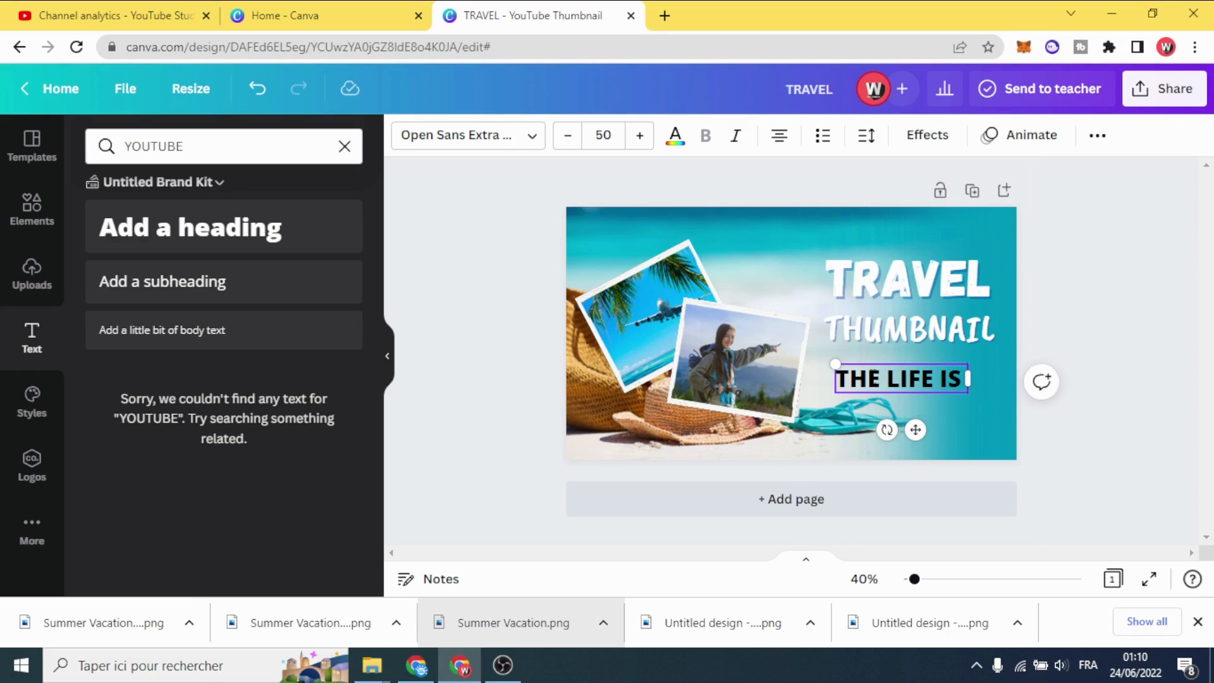
pyautogui.write('BEAUTI')
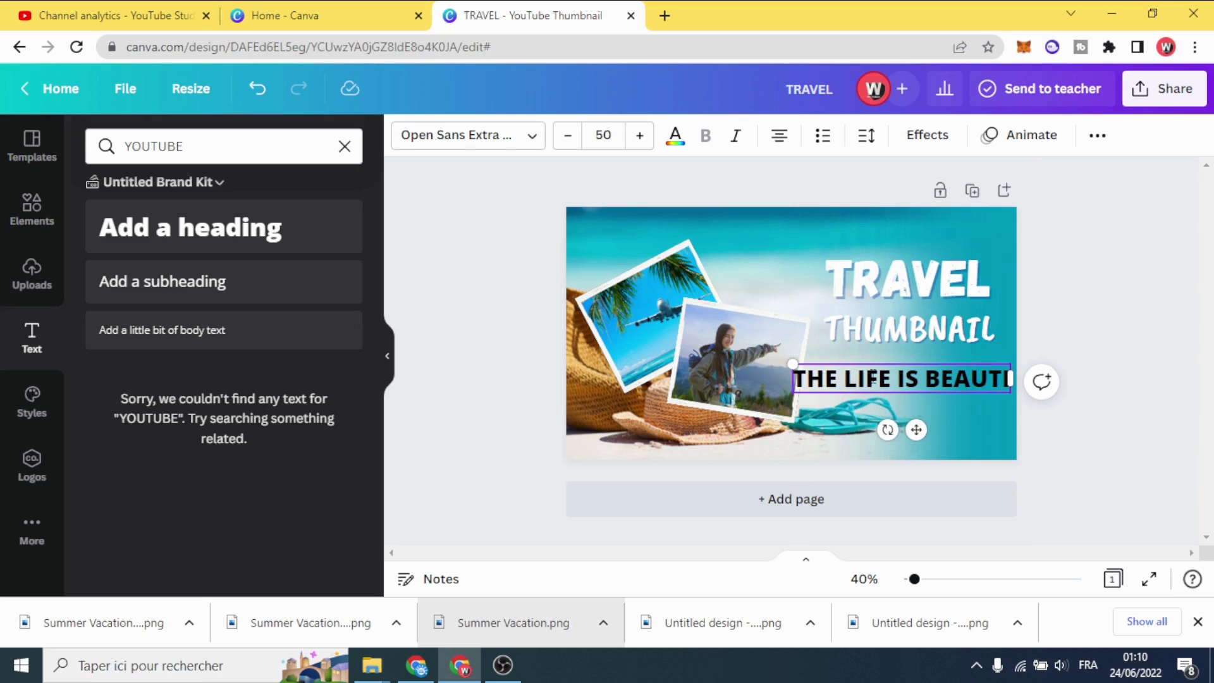
pyautogui.write('FUL')
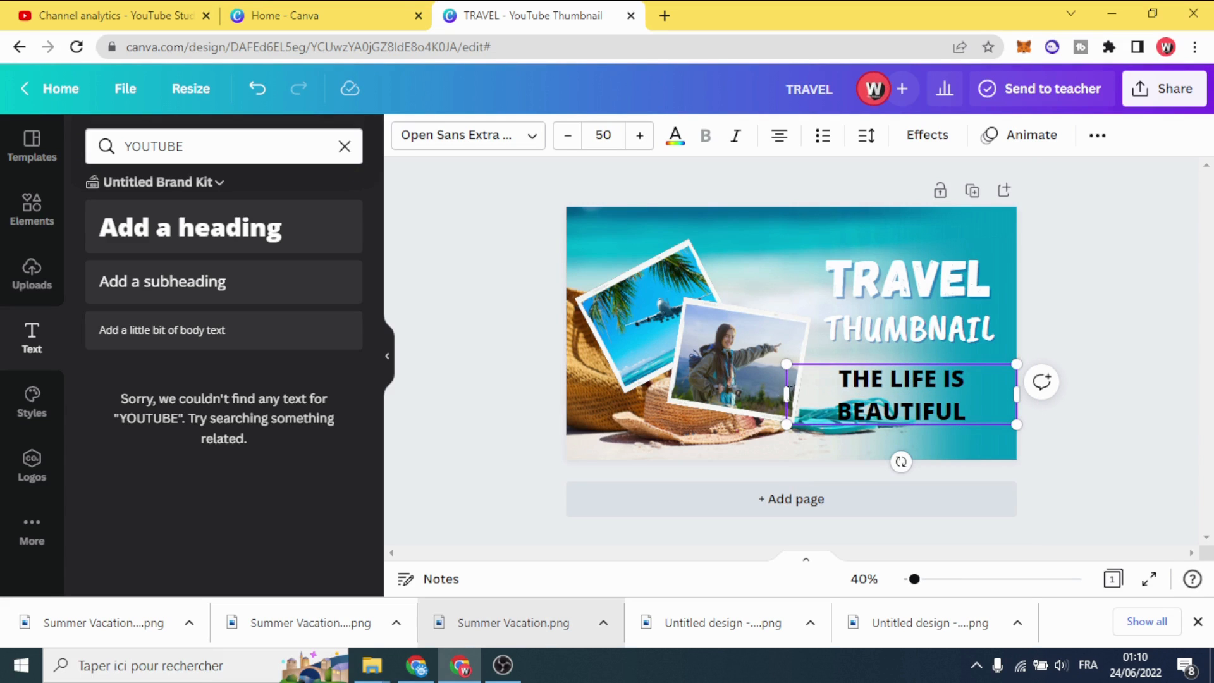
pyautogui.moveTo(779, 394); pyautogui.dragTo(687, 378)
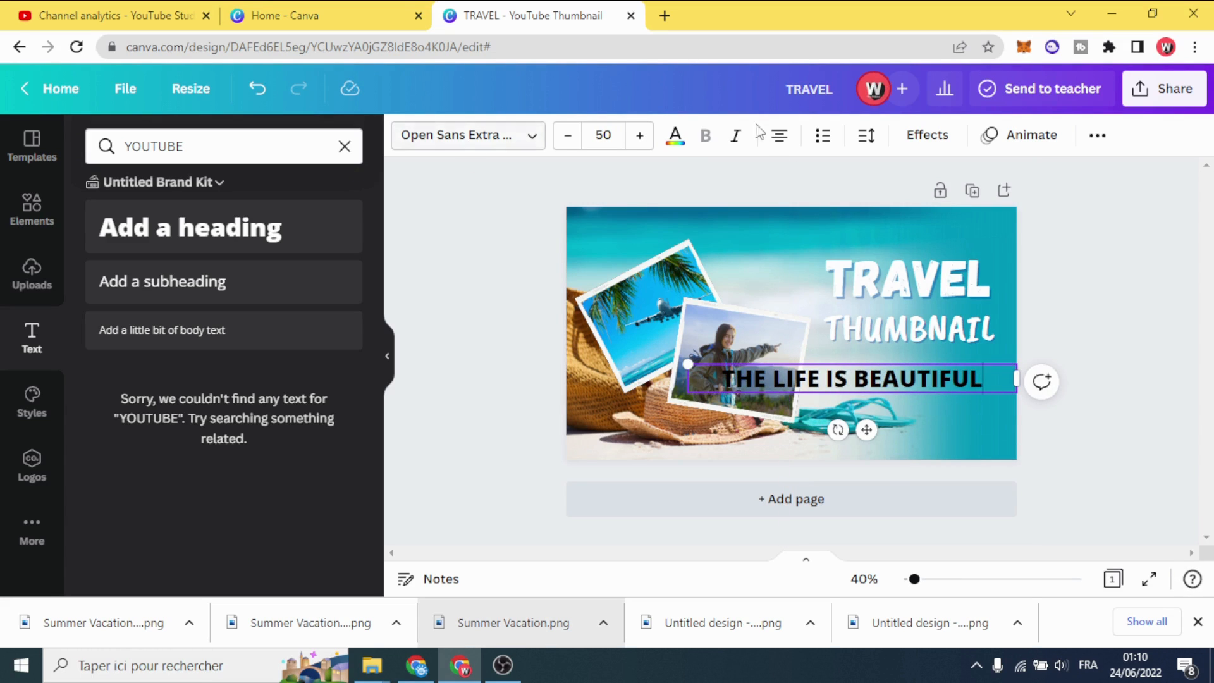
# Colour the THE LIFE IS BEAUTIFUL heading white and shrink it to font size 31.2.
pyautogui.click(675, 136)
pyautogui.click(243, 232)
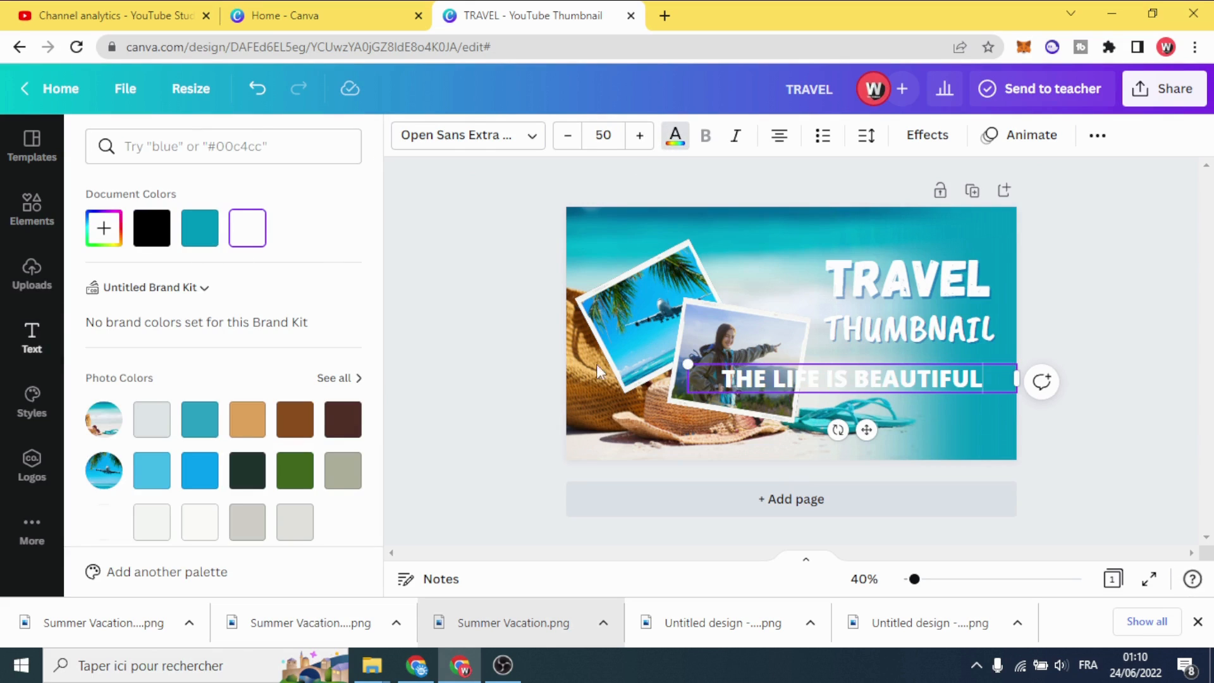
pyautogui.moveTo(689, 361); pyautogui.dragTo(811, 374)
# Change the THE LIFE IS BEAUTIFUL heading's font to Mirza Medium and enlarge it to size 39.
pyautogui.click(482, 140)
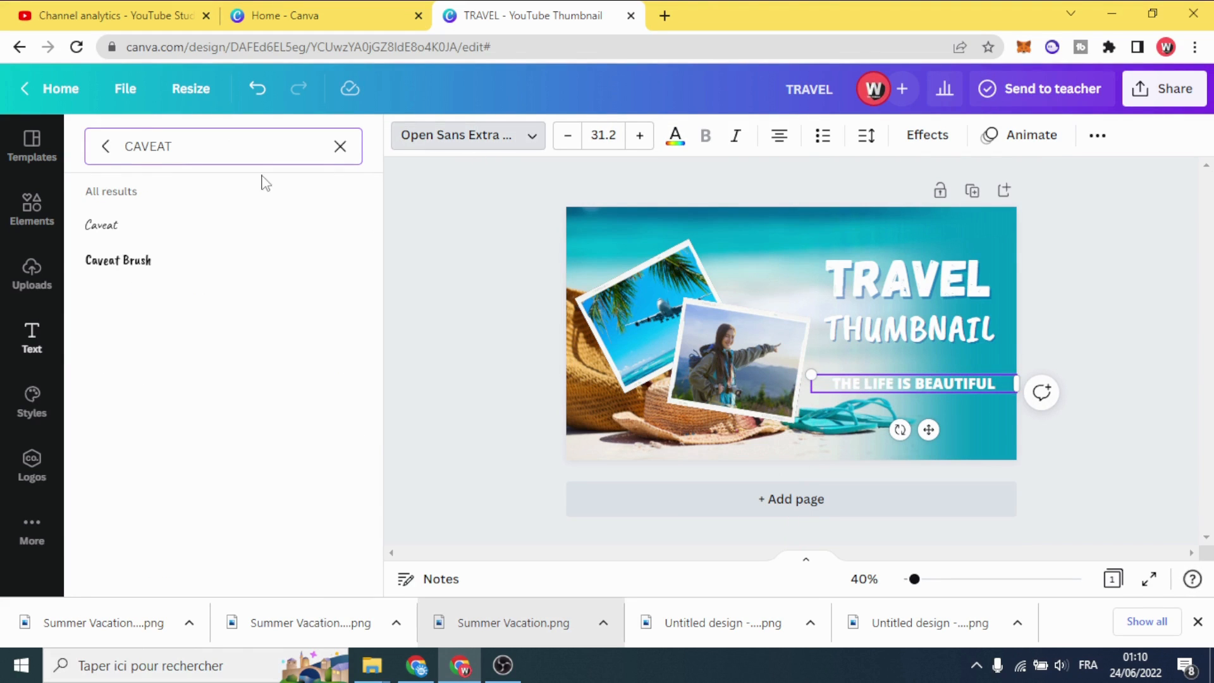
pyautogui.click(338, 146)
pyautogui.scroll(-1, 227, 281)
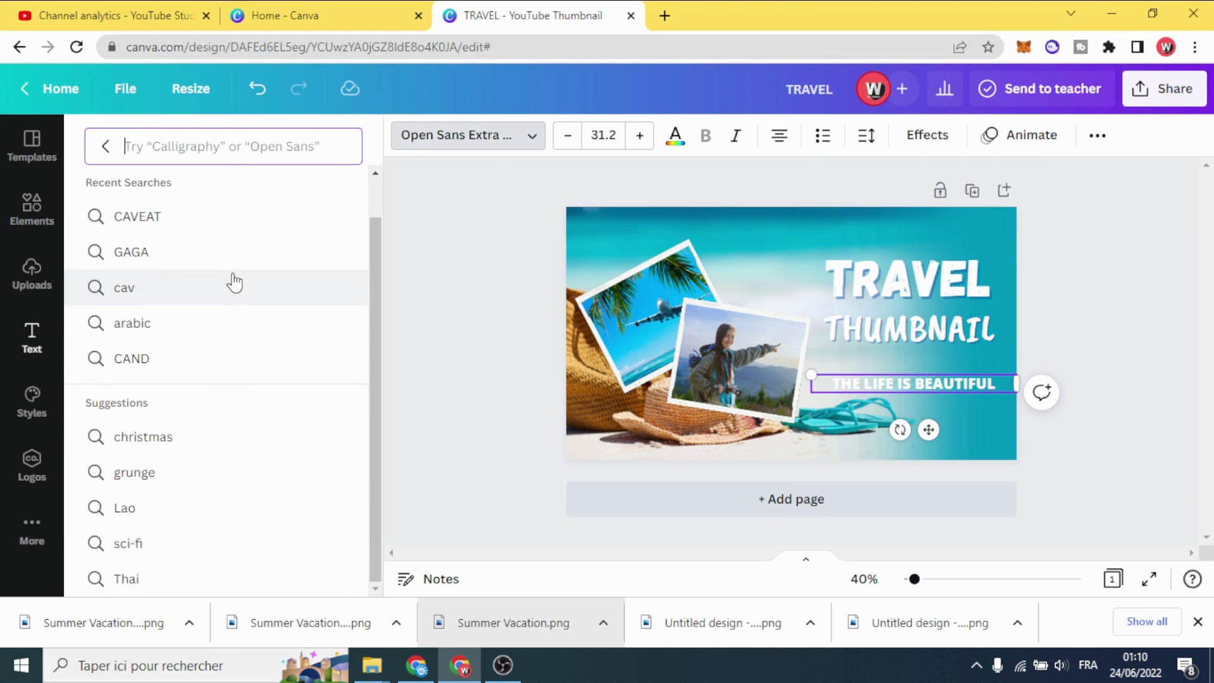
pyautogui.click(107, 149)
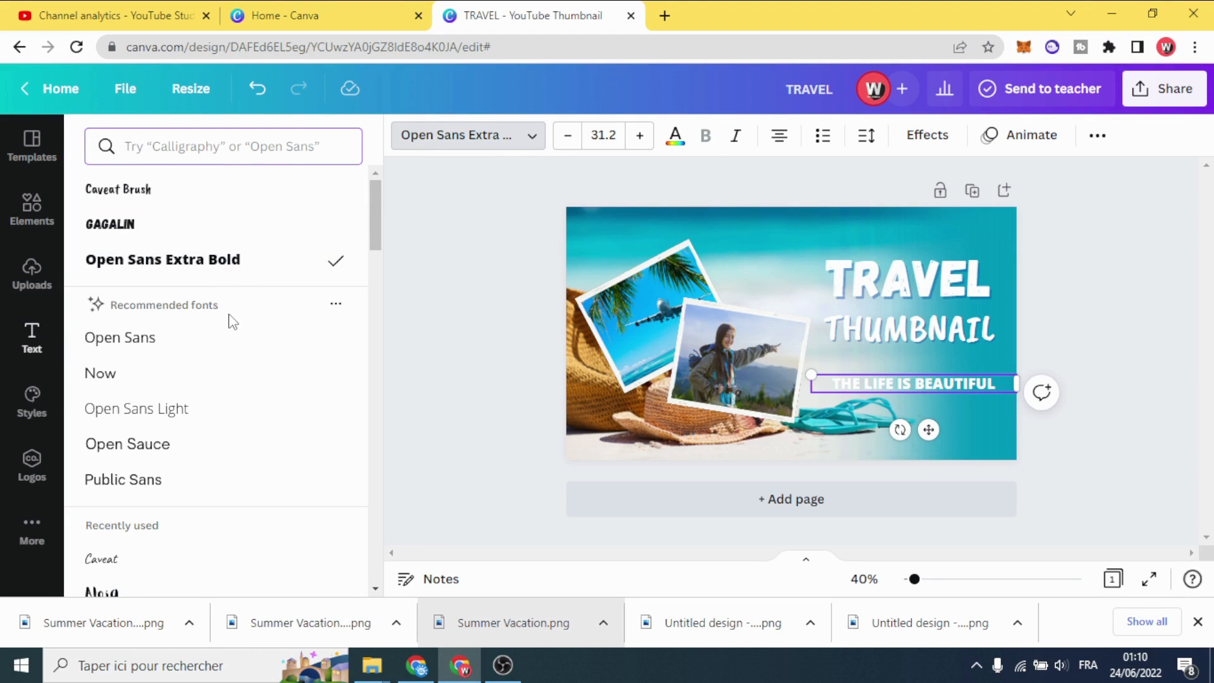
pyautogui.scroll(-2, 222, 344)
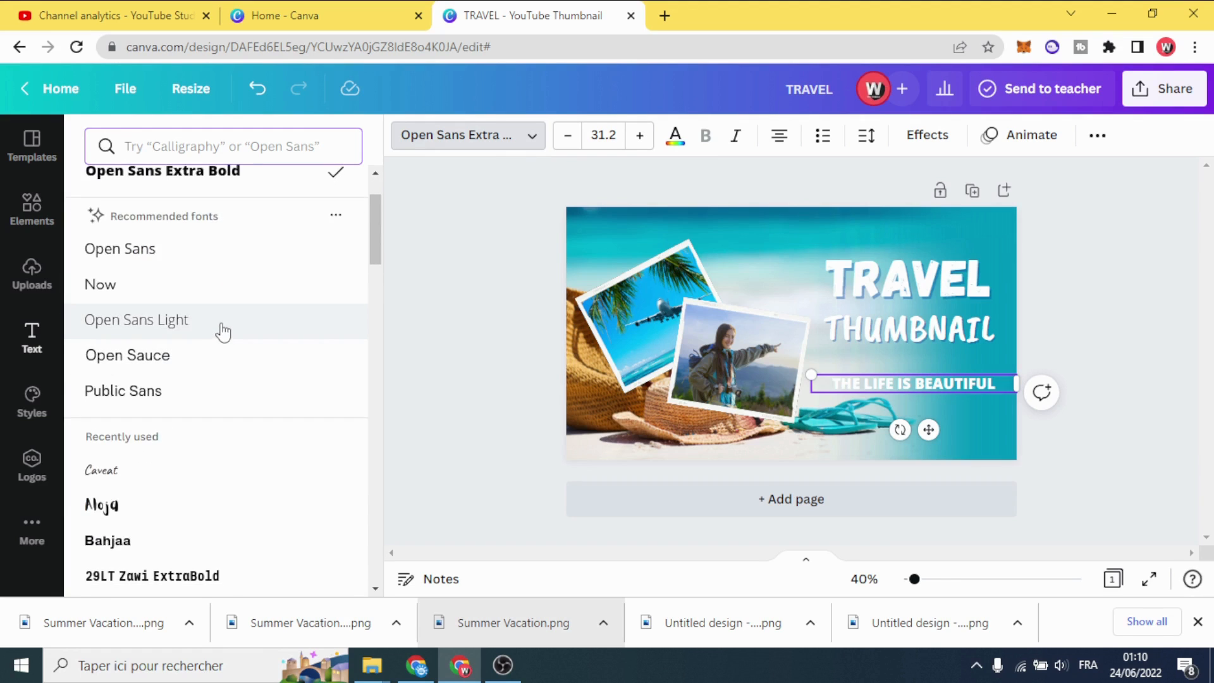
pyautogui.scroll(-2, 222, 329)
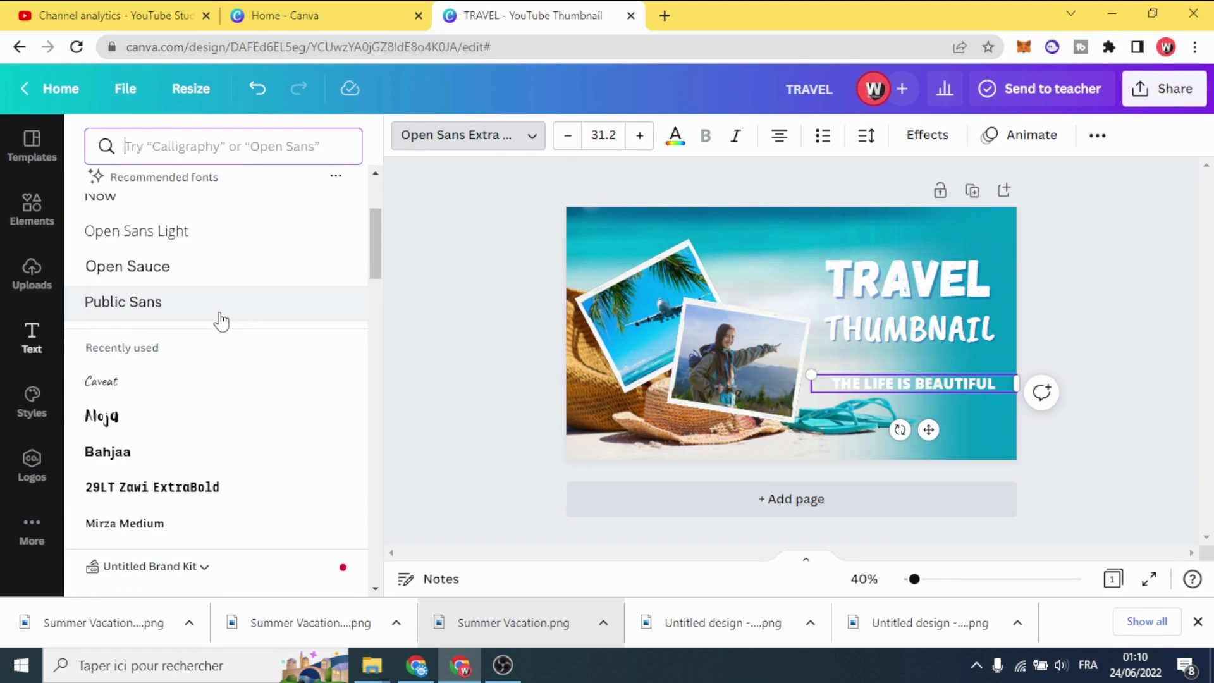
pyautogui.scroll(-2, 220, 328)
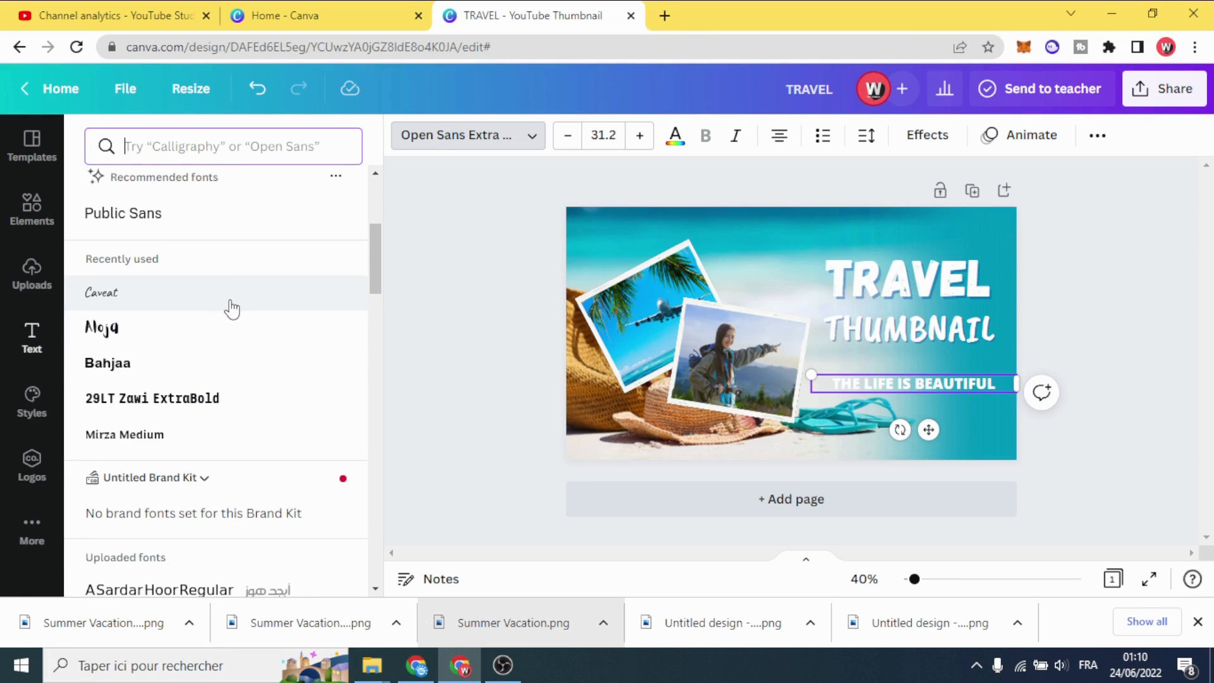
pyautogui.scroll(-2, 225, 313)
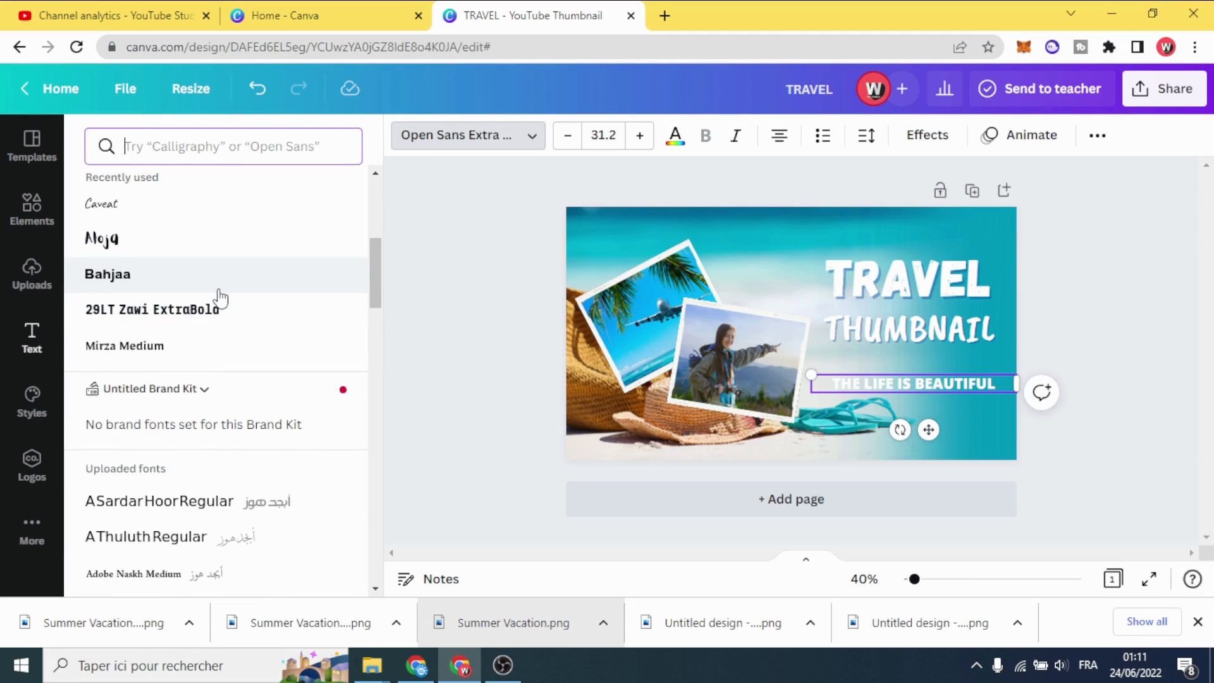
pyautogui.click(218, 346)
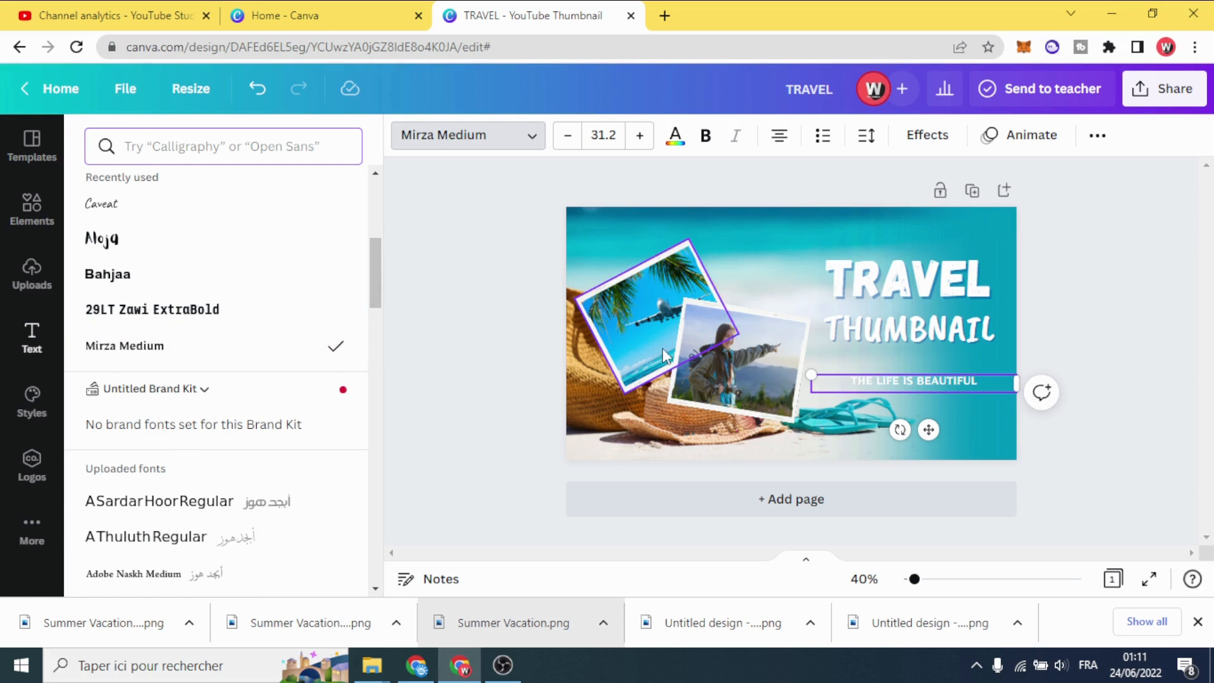
pyautogui.moveTo(811, 374); pyautogui.dragTo(762, 343)
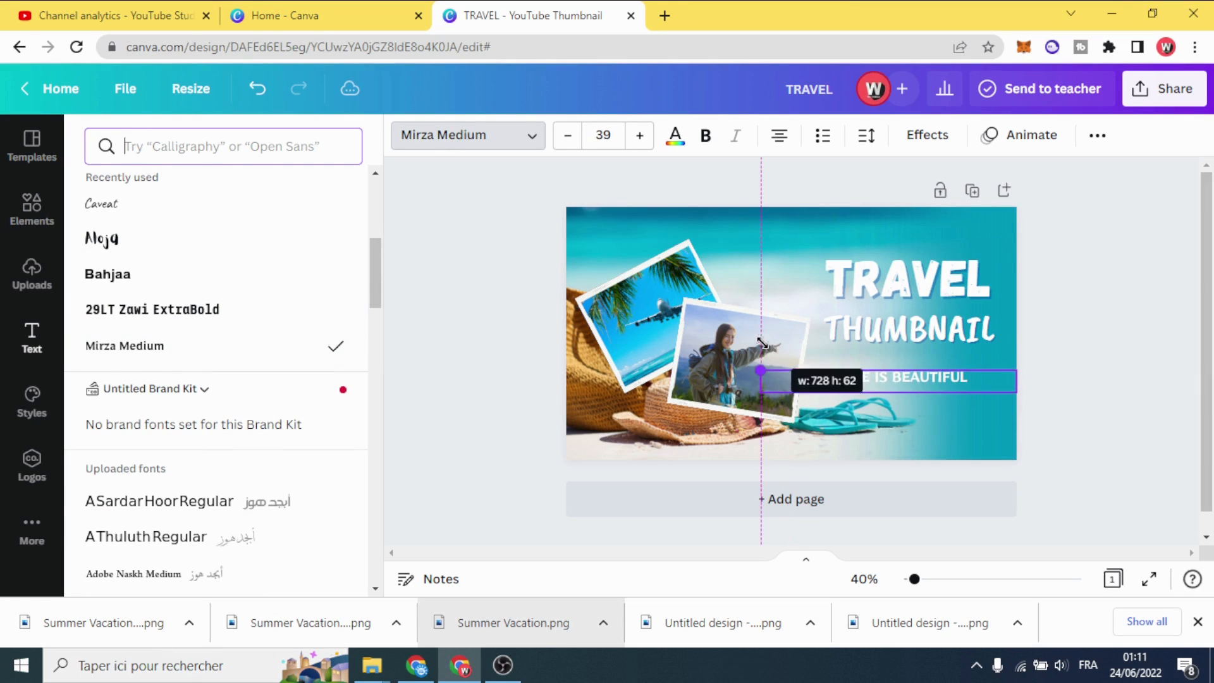
# Apply the Shadow effect in black to the THE LIFE IS BEAUTIFUL heading and centre it beneath THUMBNAIL.
pyautogui.click(926, 136)
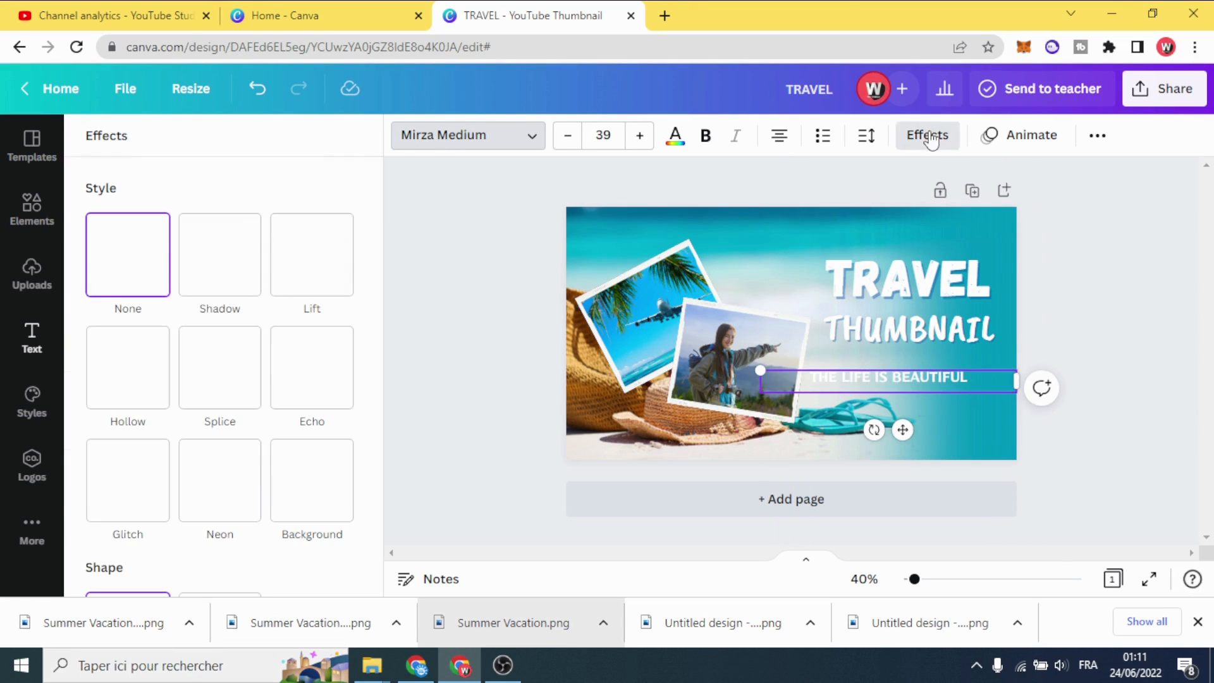
pyautogui.click(199, 268)
pyautogui.scroll(-5, 367, 408)
pyautogui.click(338, 275)
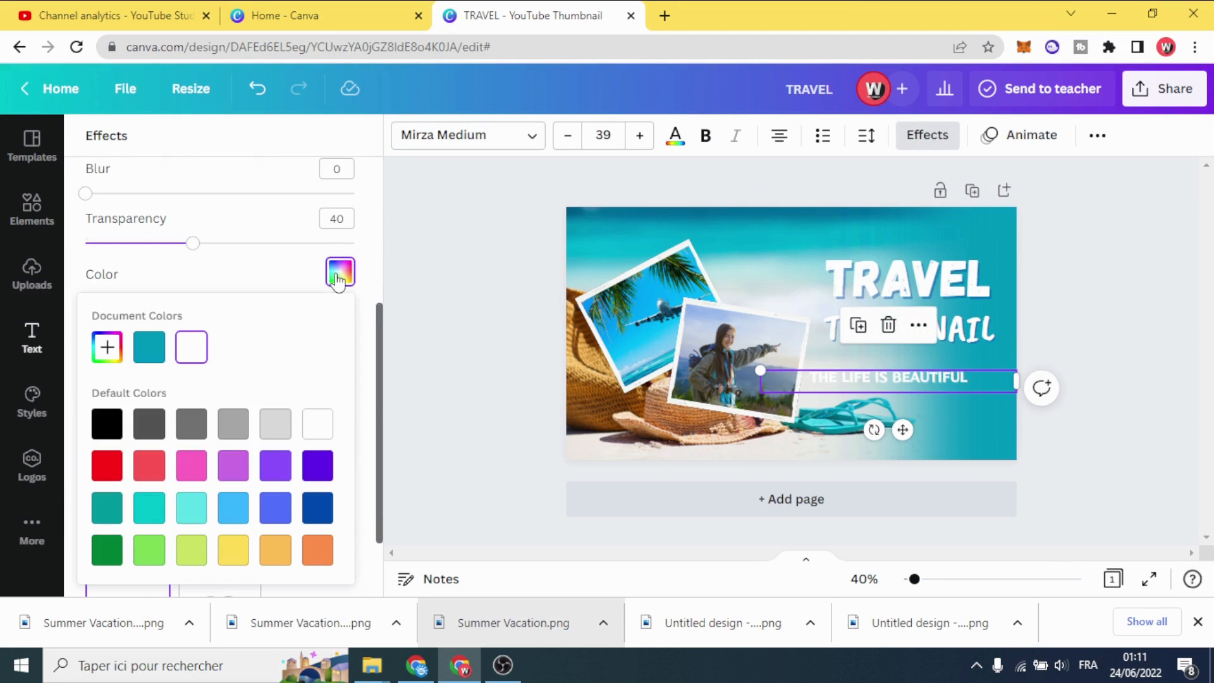
pyautogui.click(107, 423)
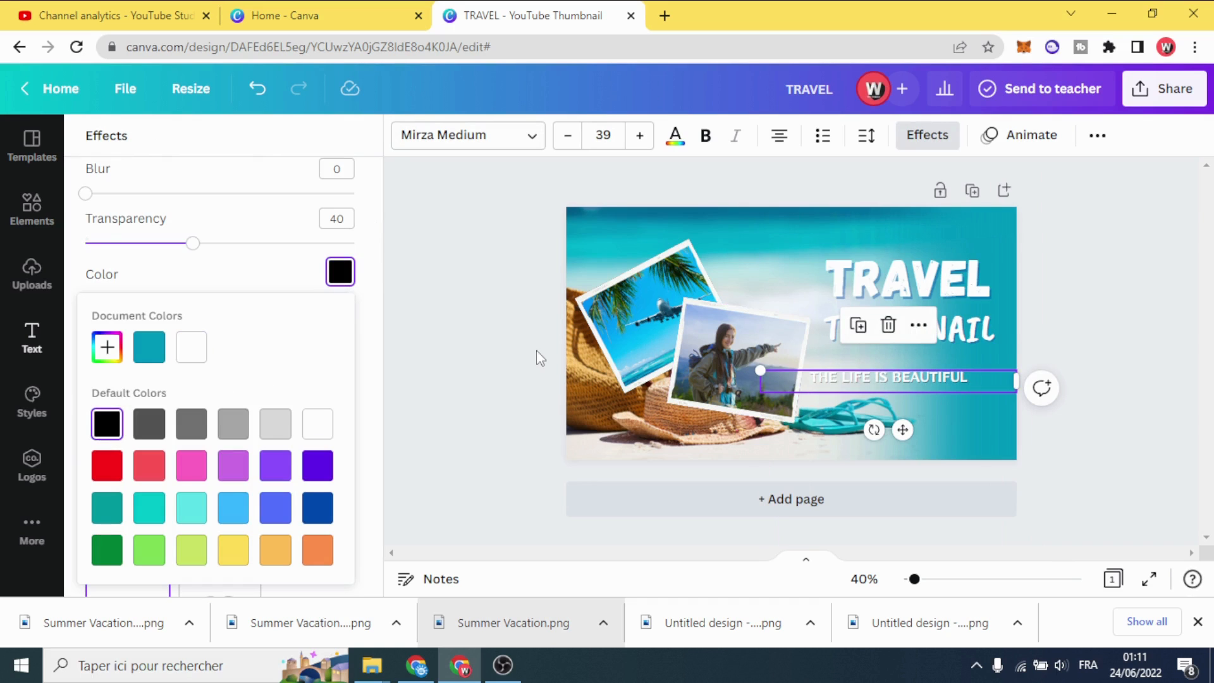
pyautogui.click(488, 340)
pyautogui.moveTo(847, 378)
pyautogui.mouseDown()
pyautogui.moveTo(880, 362)
pyautogui.moveTo(870, 377)
pyautogui.mouseUp()
pyautogui.click(1169, 233)
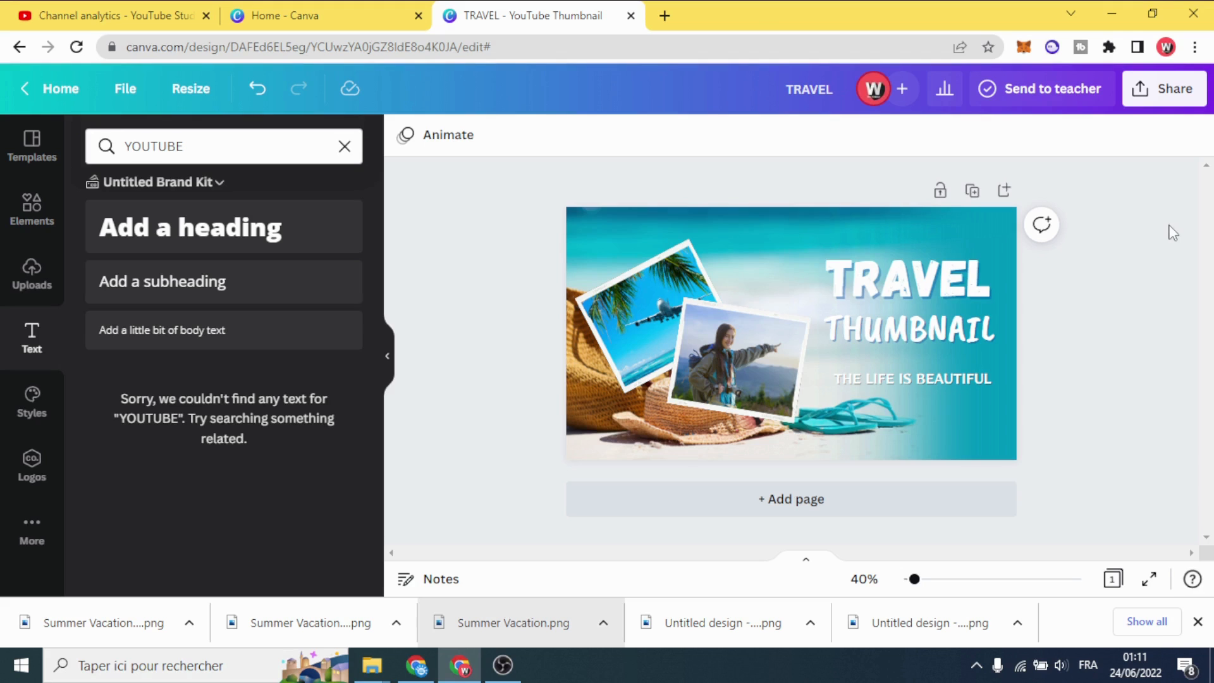
# Download the finished thumbnail as a PNG at 1280 × 720 px.
pyautogui.click(1168, 89)
pyautogui.scroll(-3, 1052, 303)
pyautogui.click(1073, 343)
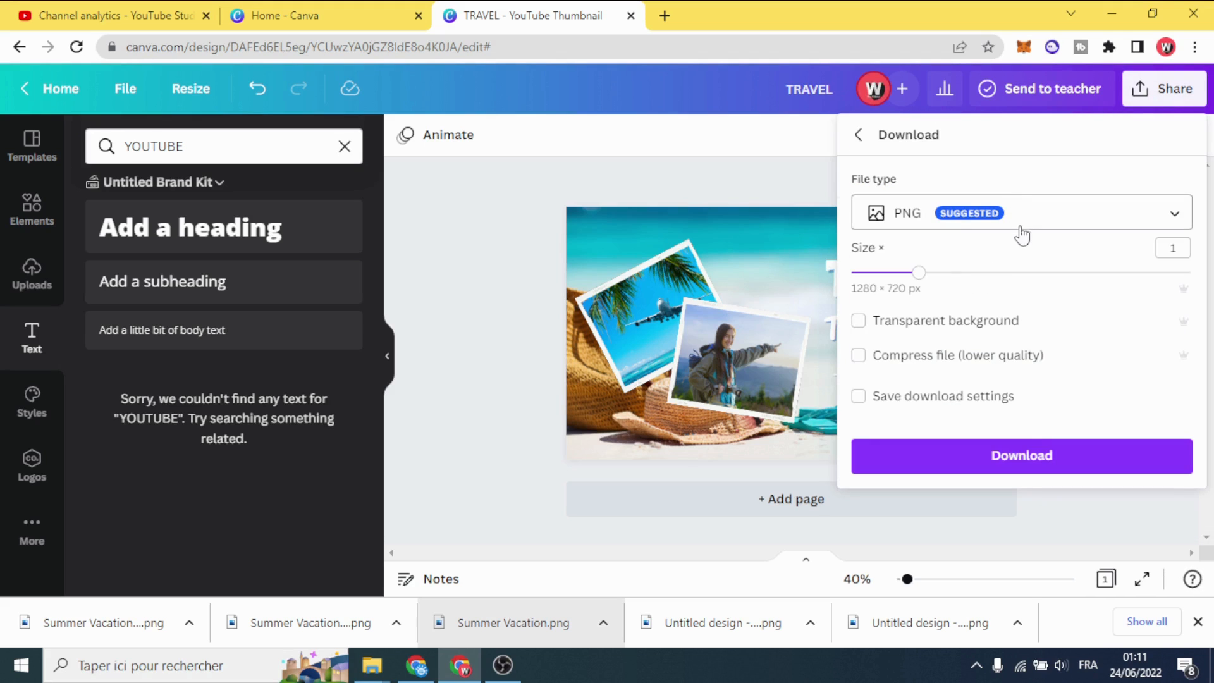
pyautogui.click(1046, 456)
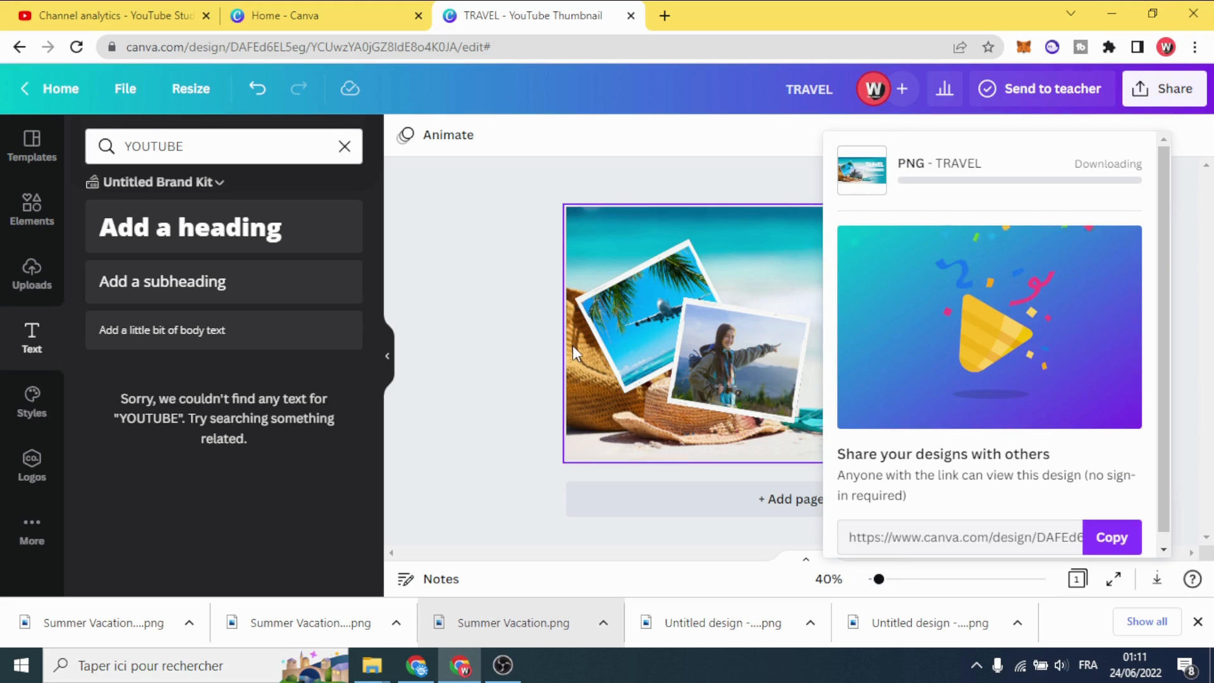